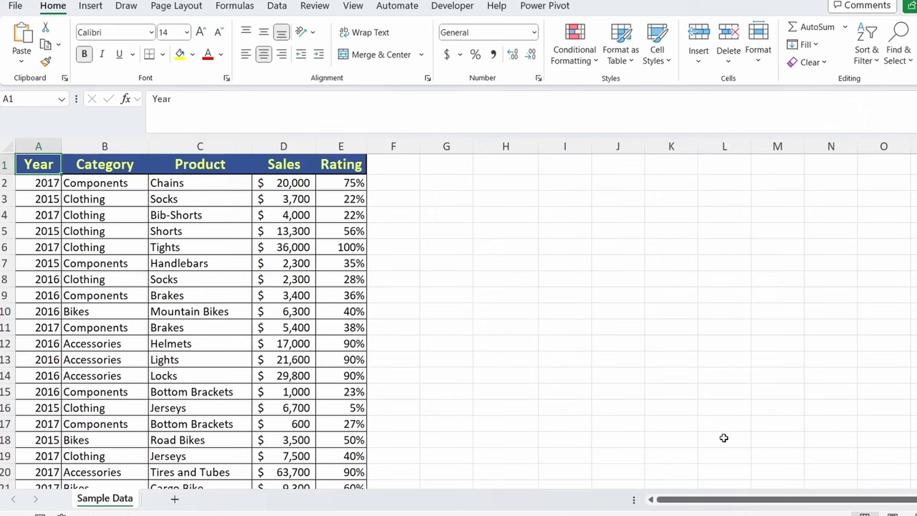
Start a Python in Excel formula in cell G1 from the Formulas tab, then cancel it
{"action": "left_click", "coordinate": [466, 171]}
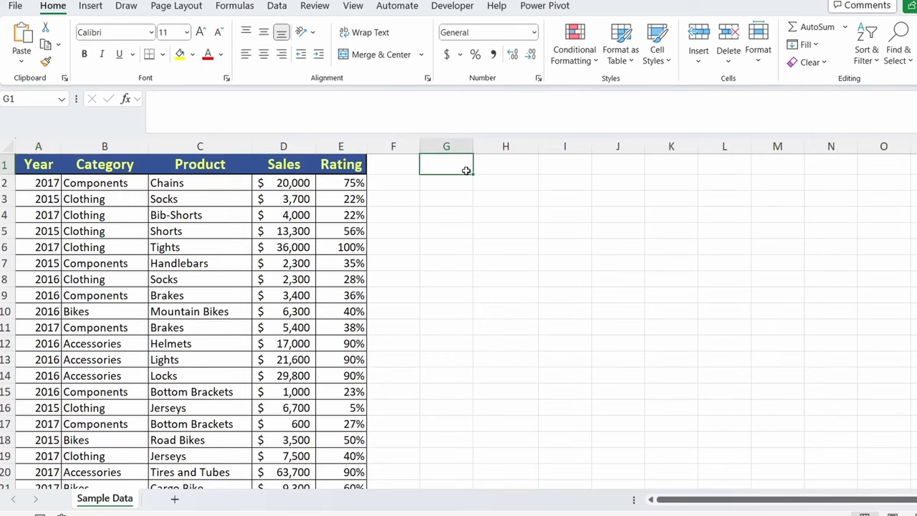
{"action": "left_click", "coordinate": [246, 13]}
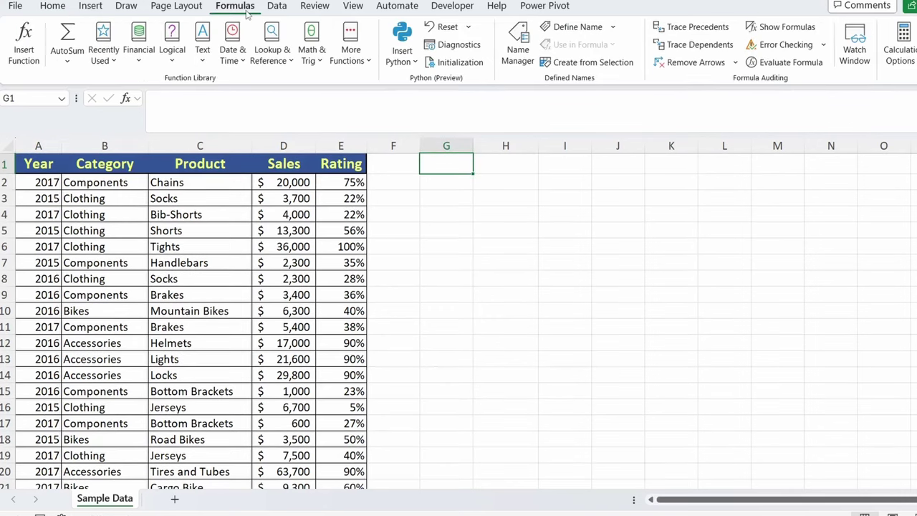
{"action": "left_click", "coordinate": [406, 68]}
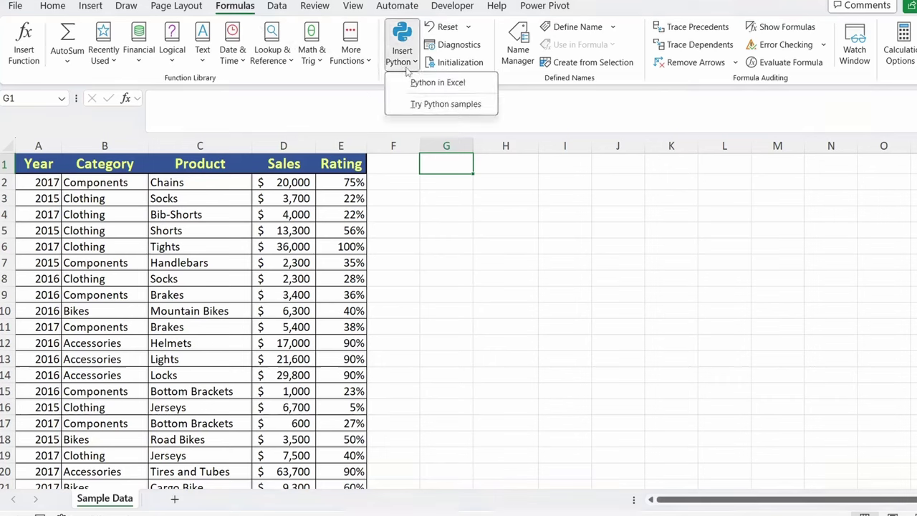
{"action": "left_click", "coordinate": [413, 82]}
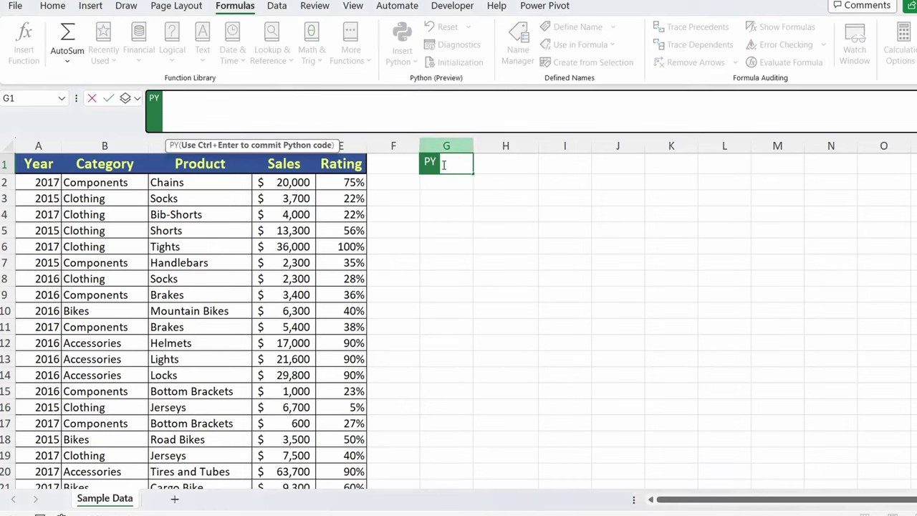
{"action": "left_click", "coordinate": [293, 116]}
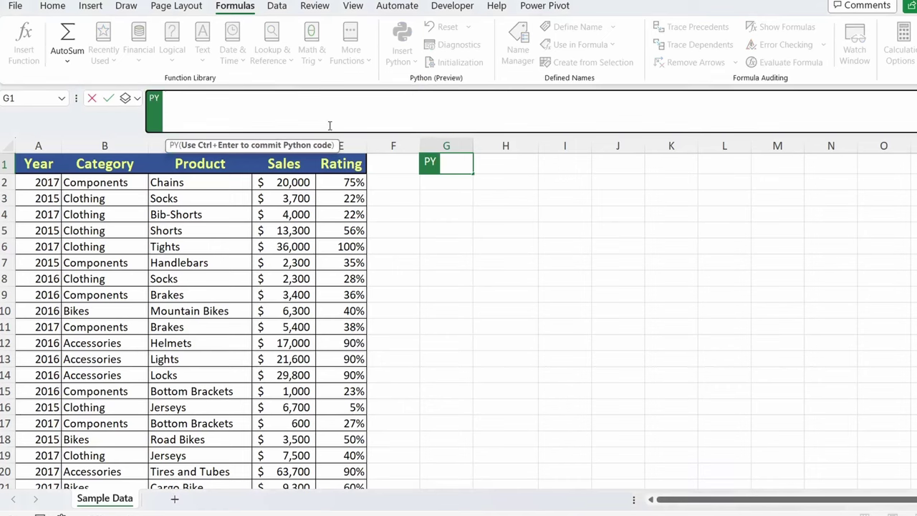
{"action": "key", "text": "Escape"}
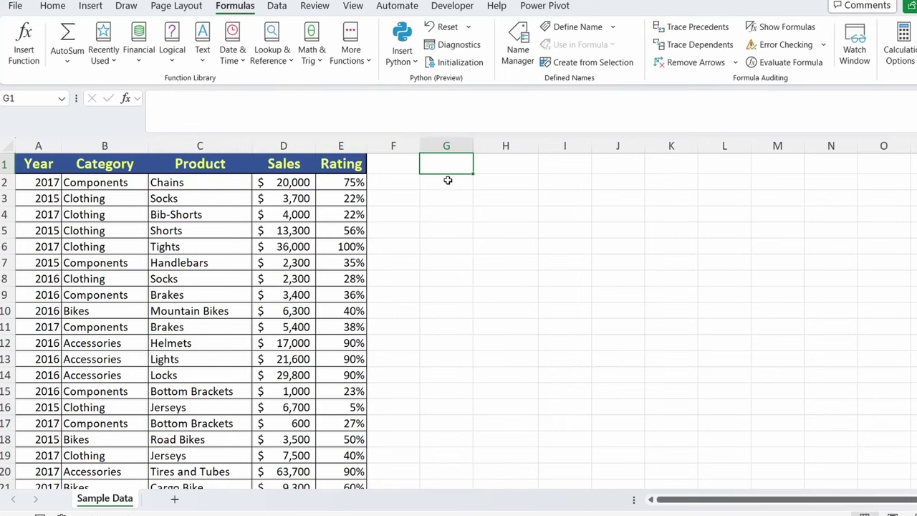
Turn G1 into a Python cell with =PY and reference the header row A1:E1
{"action": "type", "text": "=PY"}
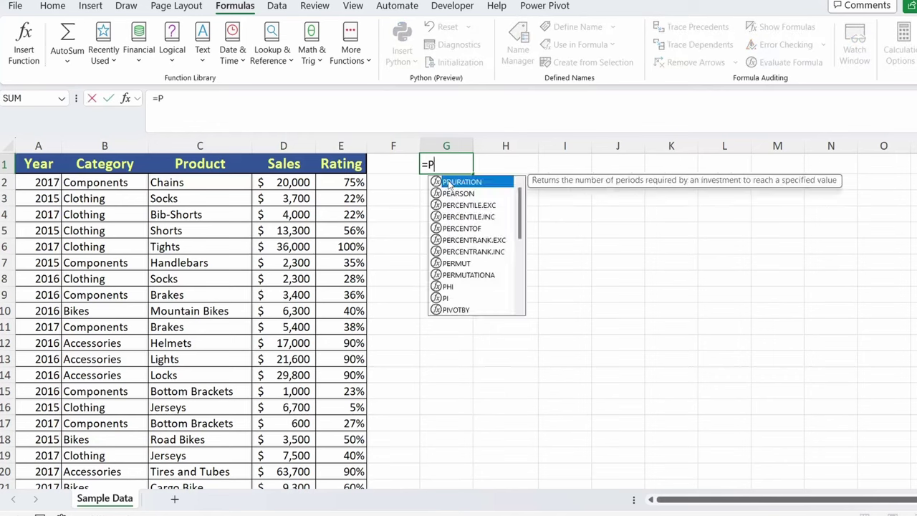
{"action": "double_click", "coordinate": [449, 183]}
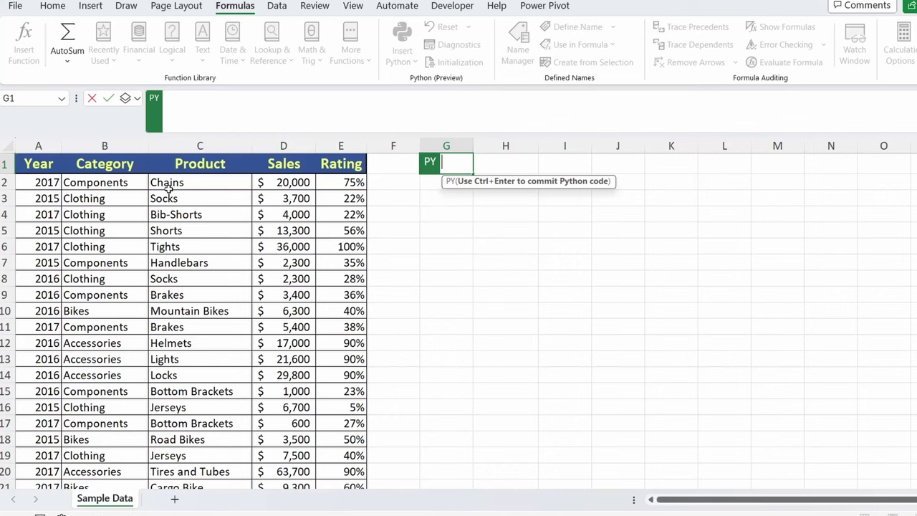
{"action": "left_click_drag", "start_coordinate": [29, 163], "coordinate": [338, 159]}
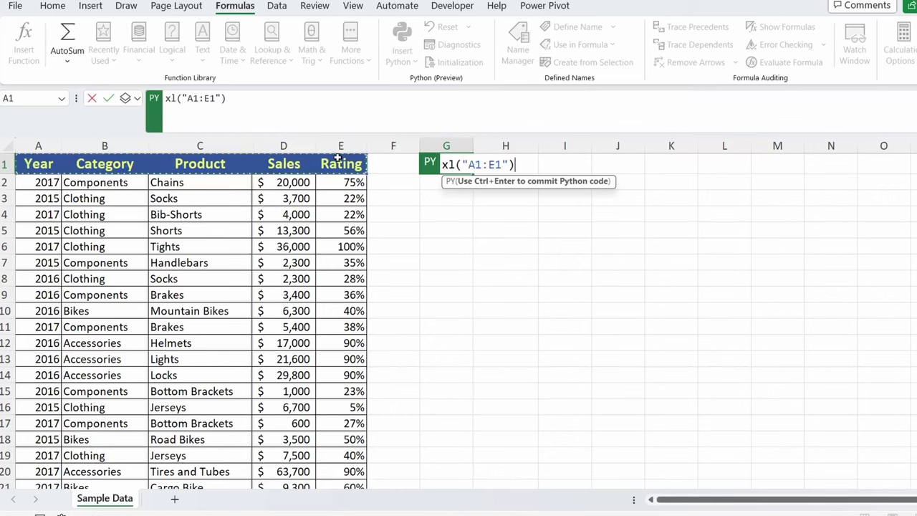
Extend G1's reference to xl("A1:E76", headers=True), commit it, and autofit column G
{"action": "key", "text": "ctrl+shift+Down"}
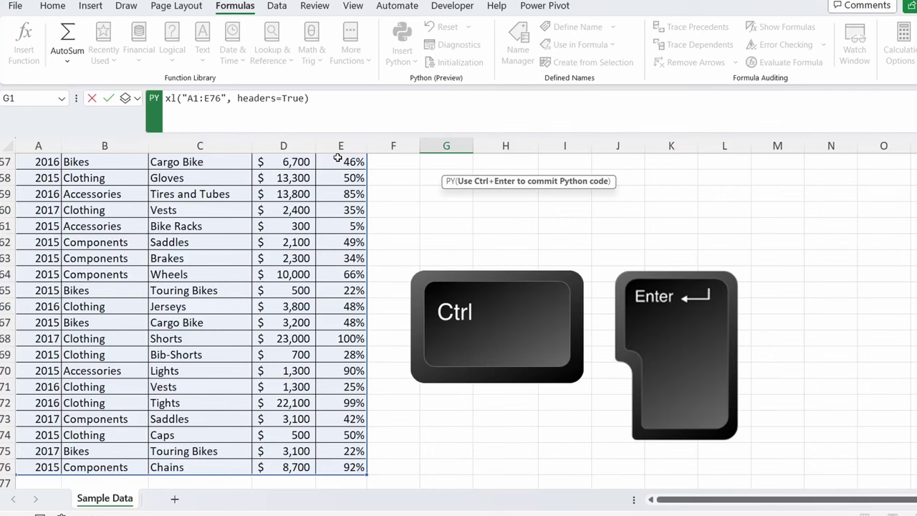
{"action": "key", "text": "ctrl+Return"}
{"action": "scroll", "coordinate": [399, 223], "scroll_direction": "up", "scroll_amount": 19}
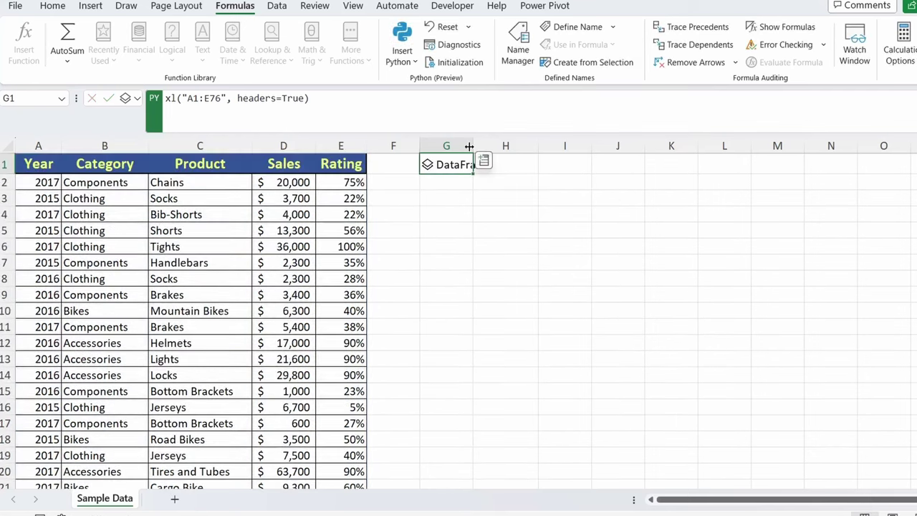
{"action": "double_click", "coordinate": [469, 146]}
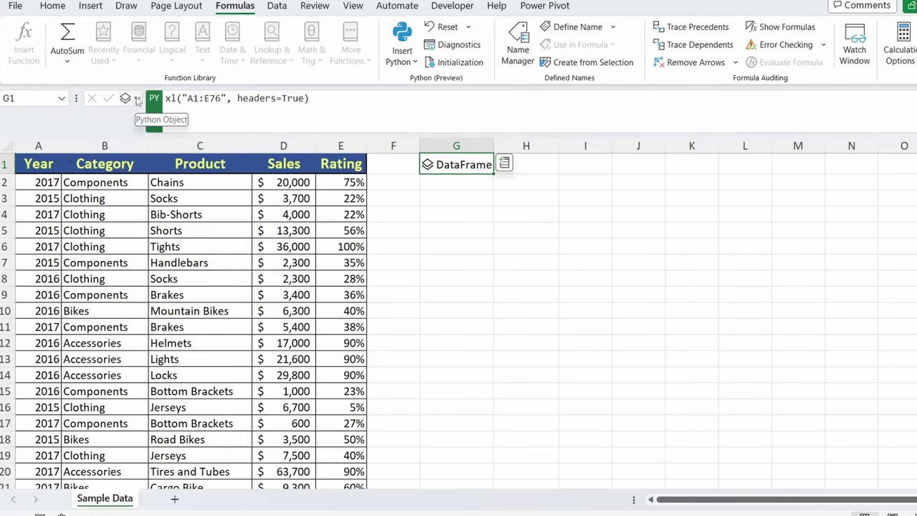
{"action": "left_click", "coordinate": [136, 99]}
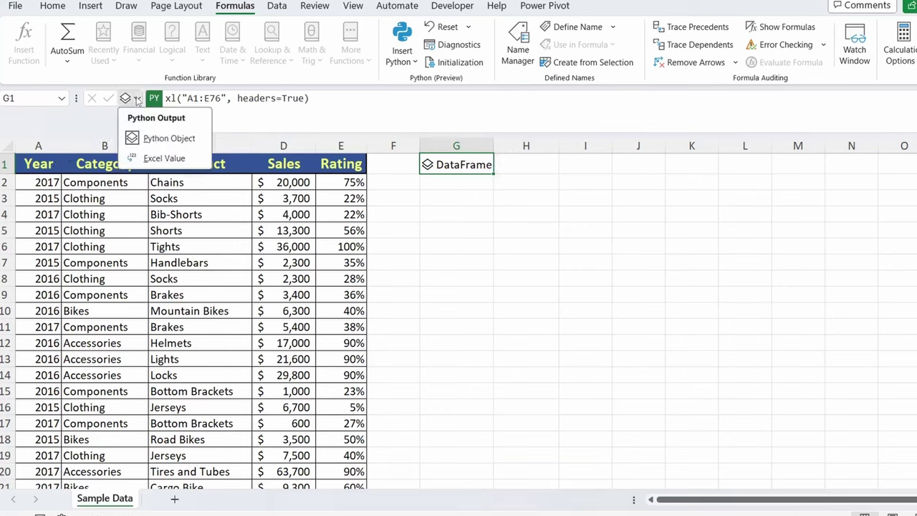
{"action": "left_click", "coordinate": [155, 160]}
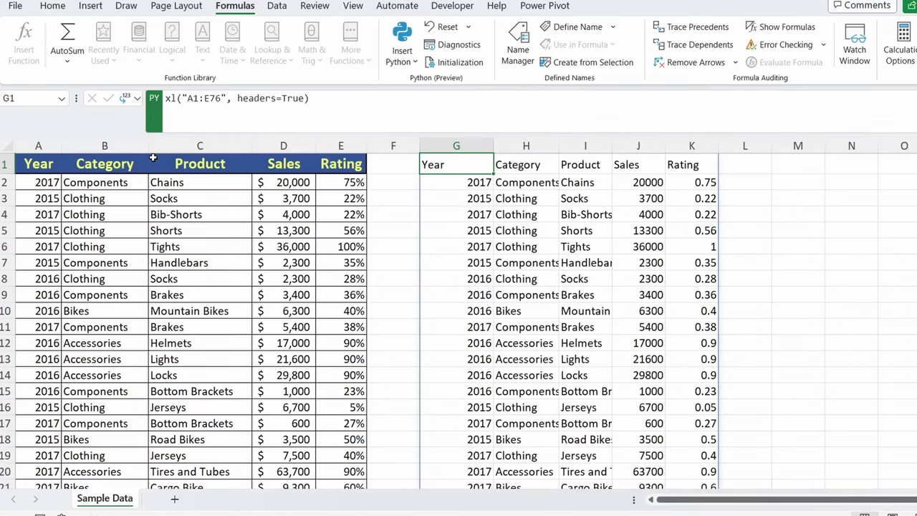
{"action": "left_click", "coordinate": [136, 99]}
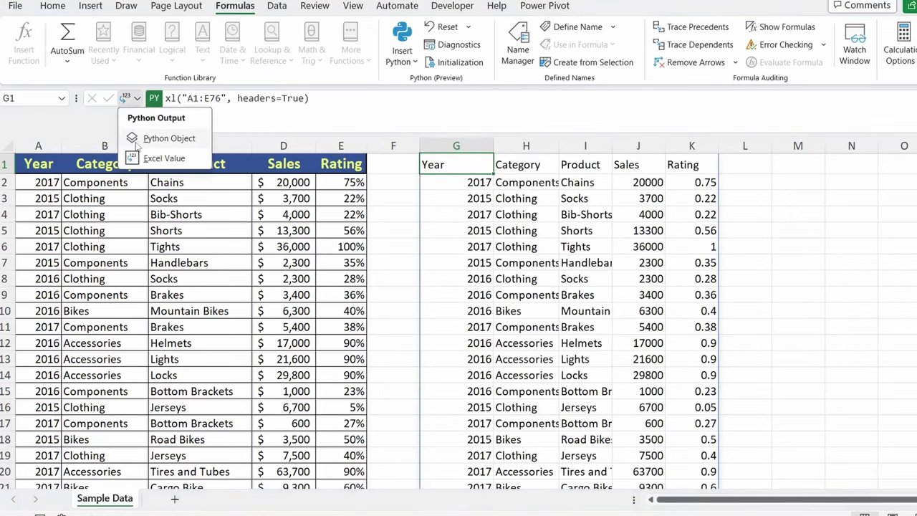
{"action": "left_click", "coordinate": [135, 139]}
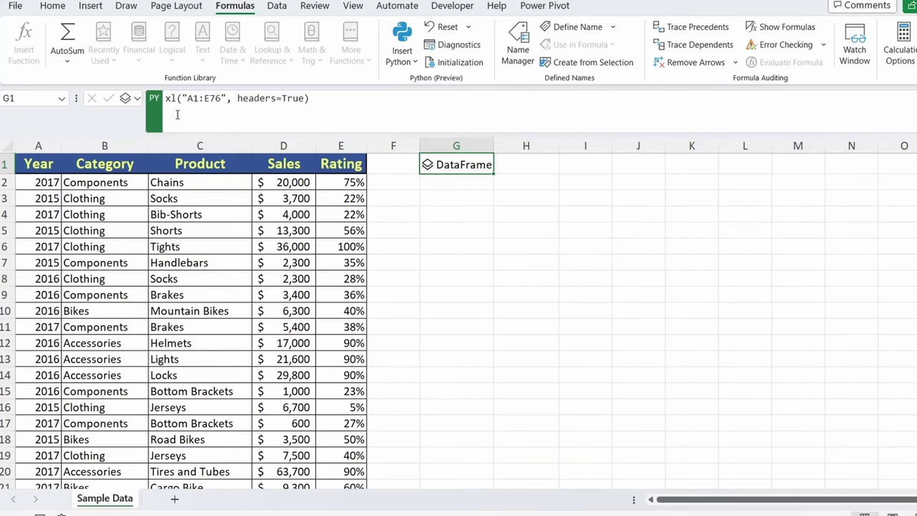
{"action": "left_click", "coordinate": [167, 100]}
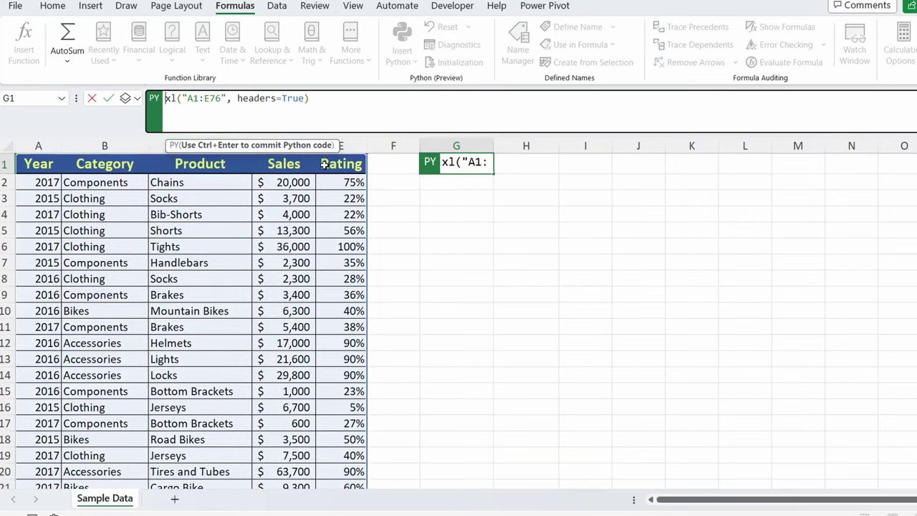
Prefix G1's code with df= and add a Python cell in H1 running df.info()
{"action": "type", "text": "df="}
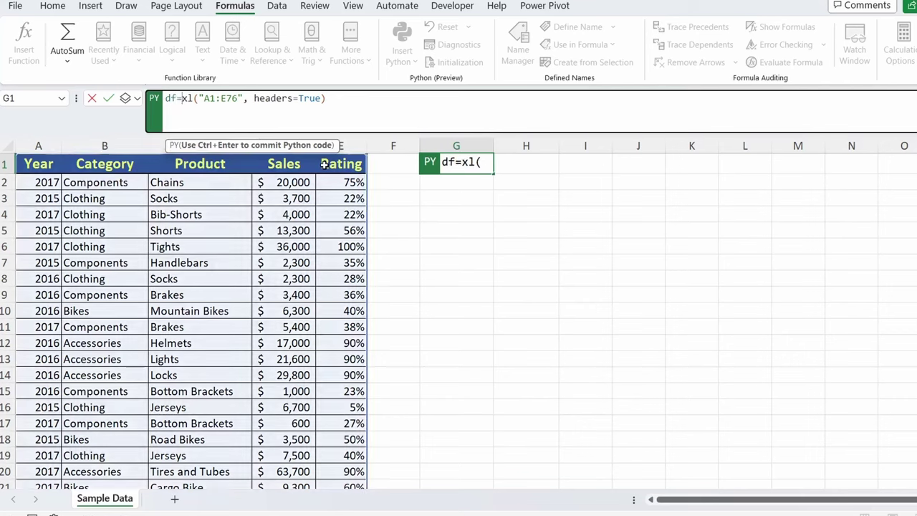
{"action": "key", "text": "ctrl+Return"}
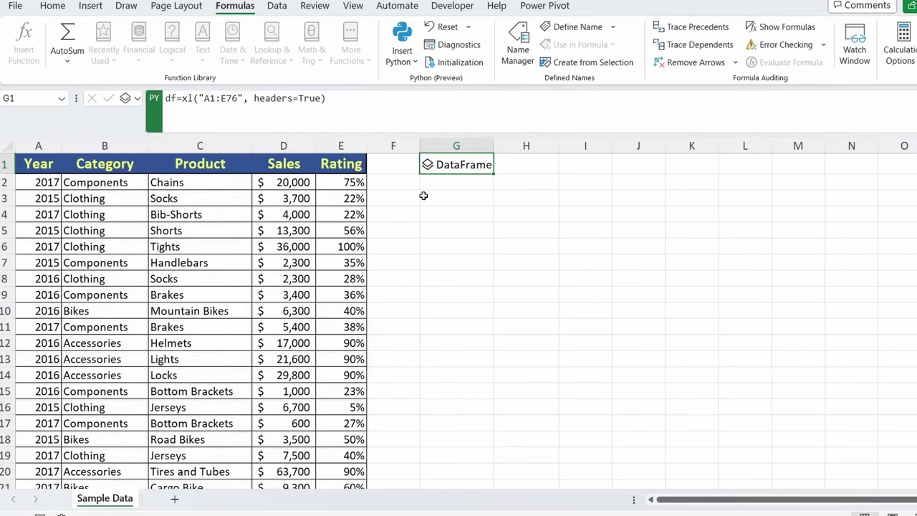
{"action": "left_click", "coordinate": [520, 164]}
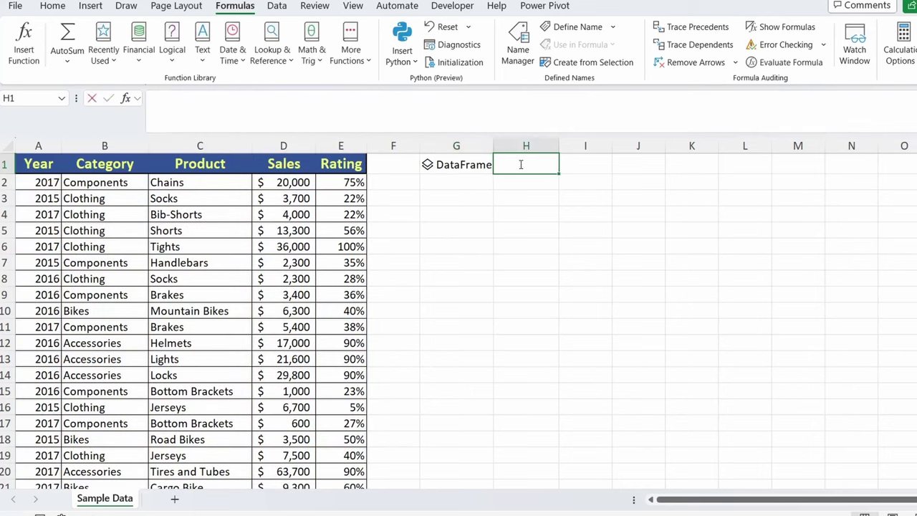
{"action": "type", "text": "=PY"}
{"action": "key", "text": "Tab"}
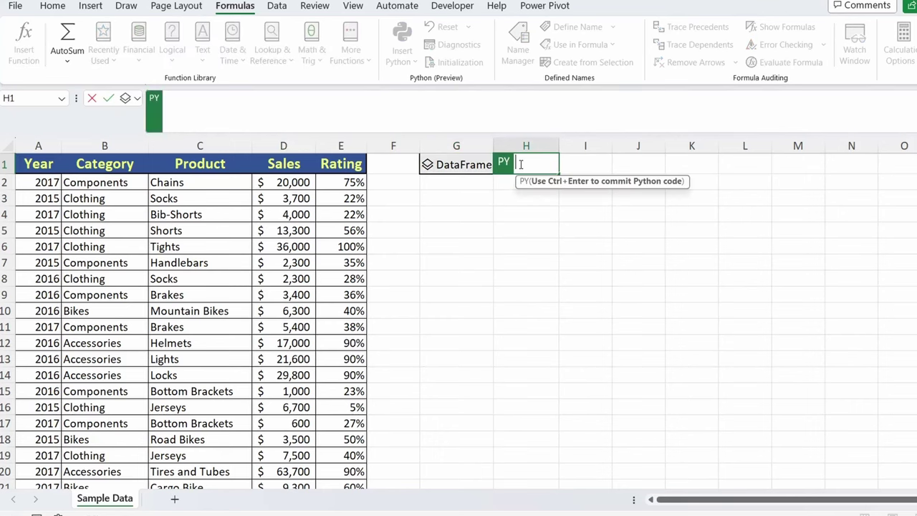
{"action": "type", "text": "df"}
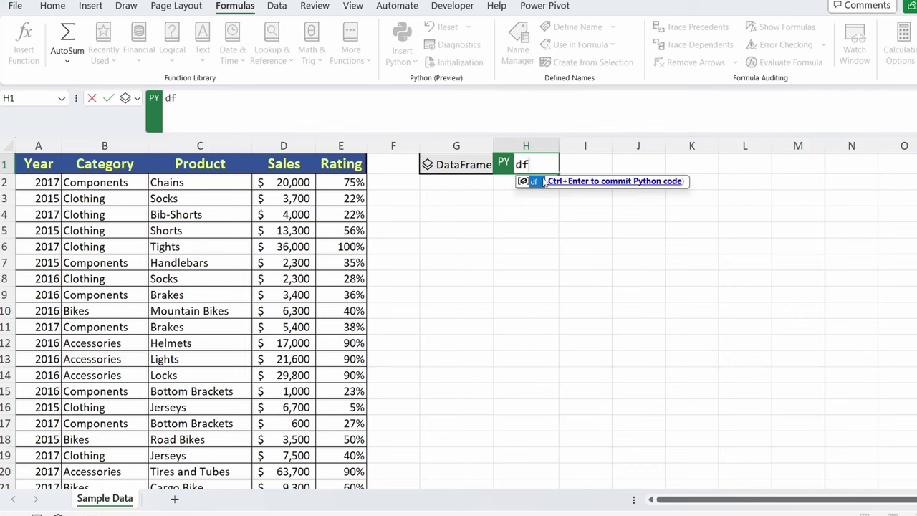
{"action": "type", "text": ".info("}
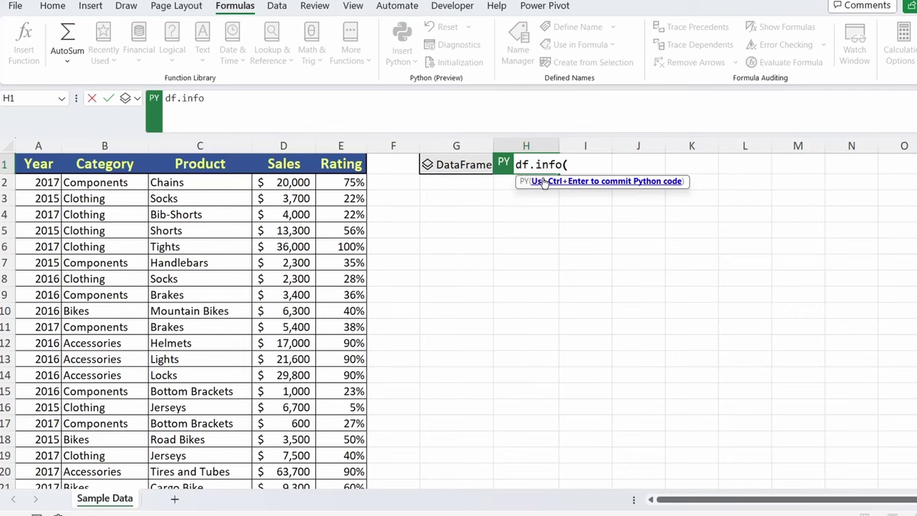
{"action": "type", "text": ")"}
{"action": "key", "text": "ctrl+Return"}
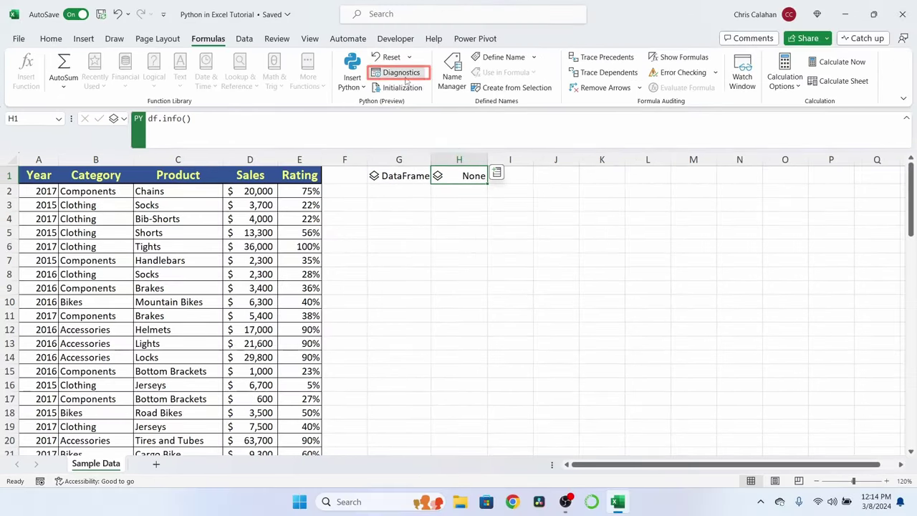
{"action": "left_click", "coordinate": [458, 44]}
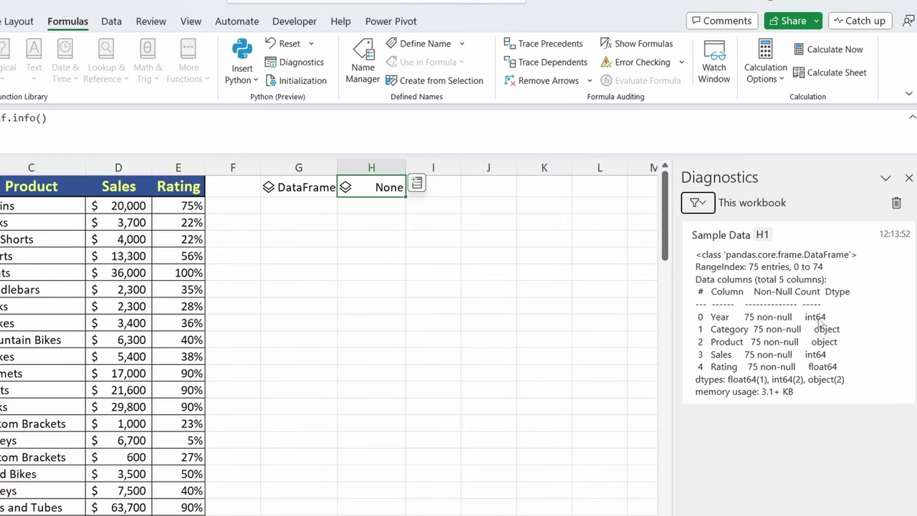
Change H1's code to df['Year'] = pd.to_datetime(df['Year'], format='%Y') and run it
{"action": "left_click", "coordinate": [908, 178]}
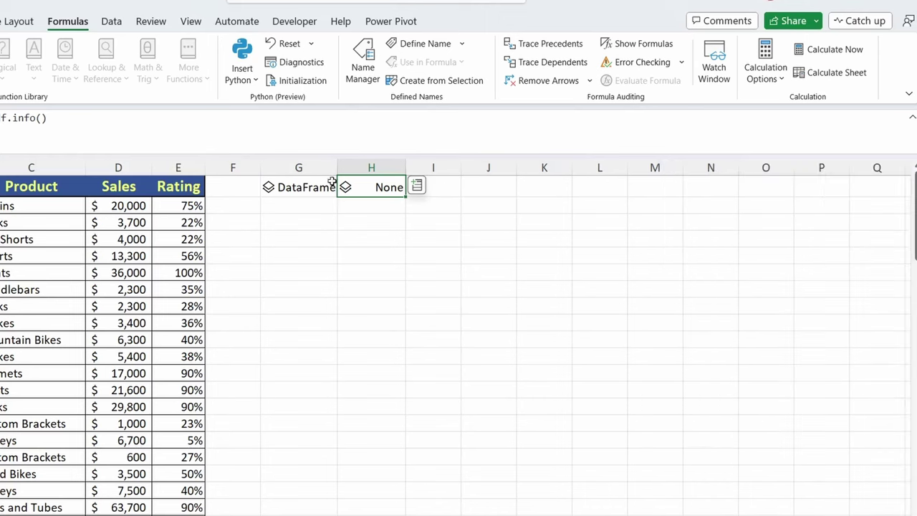
{"action": "left_click", "coordinate": [48, 117]}
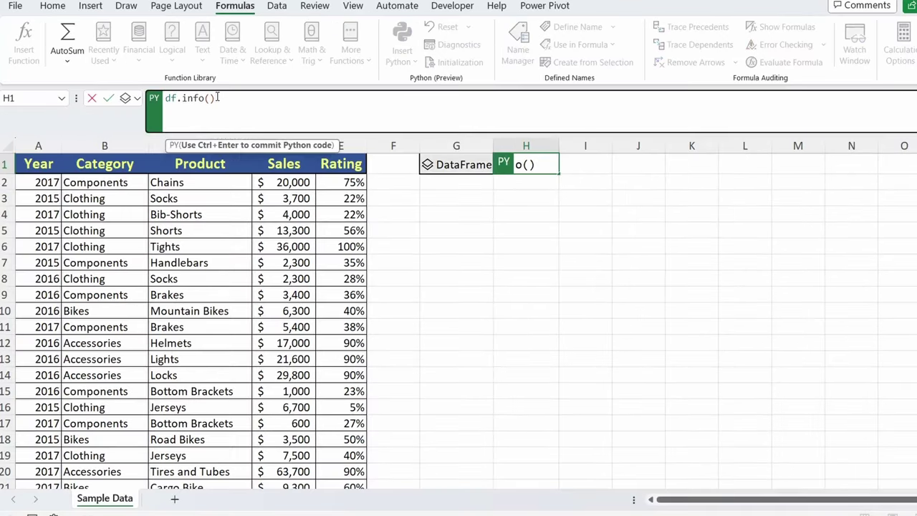
{"action": "key", "text": "BackSpace"}
{"action": "key", "text": "BackSpace"}
{"action": "key", "text": "BackSpace"}
{"action": "key", "text": "BackSpace"}
{"action": "key", "text": "BackSpace"}
{"action": "key", "text": "BackSpace"}
{"action": "key", "text": "BackSpace"}
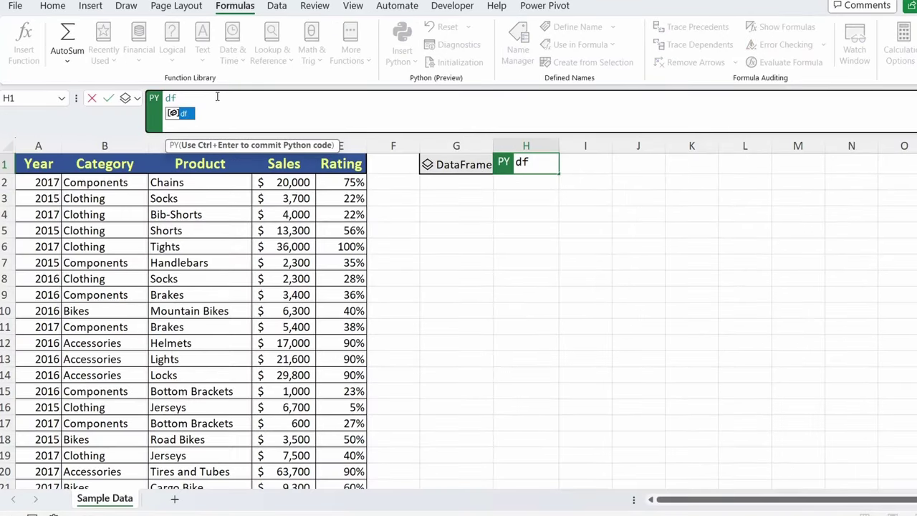
{"action": "type", "text": "['Year']"}
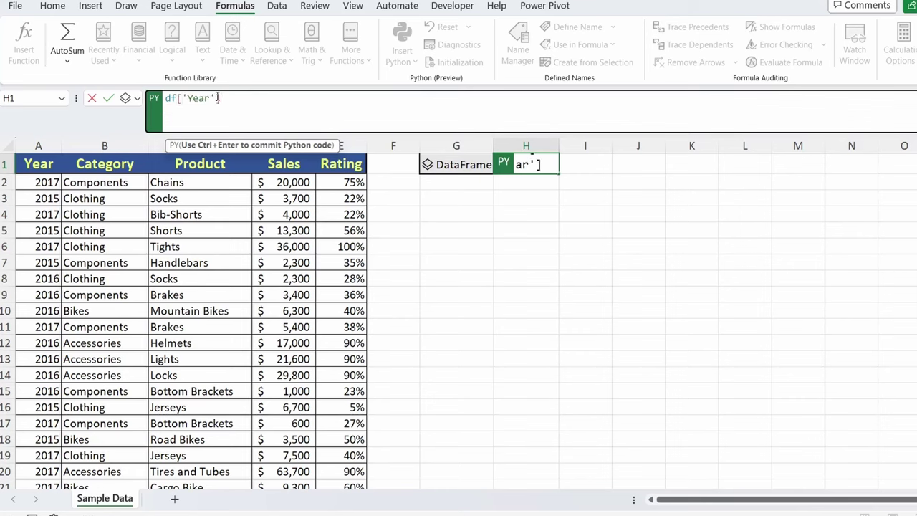
{"action": "type", "text": " = "}
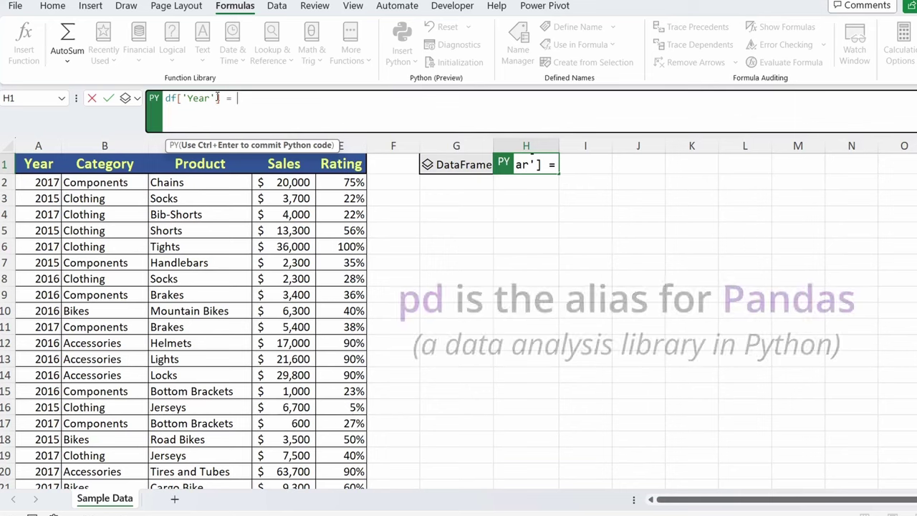
{"action": "type", "text": "pd.to_date"}
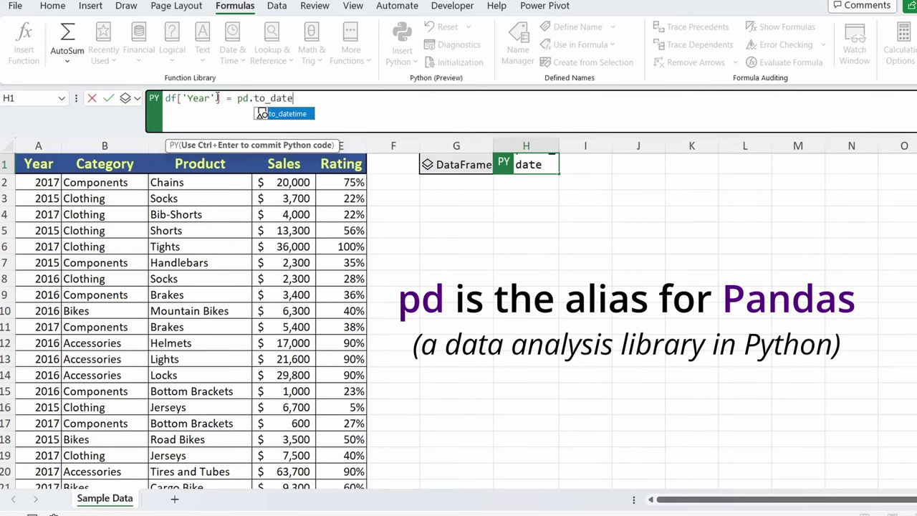
{"action": "key", "text": "Tab"}
{"action": "type", "text": "("}
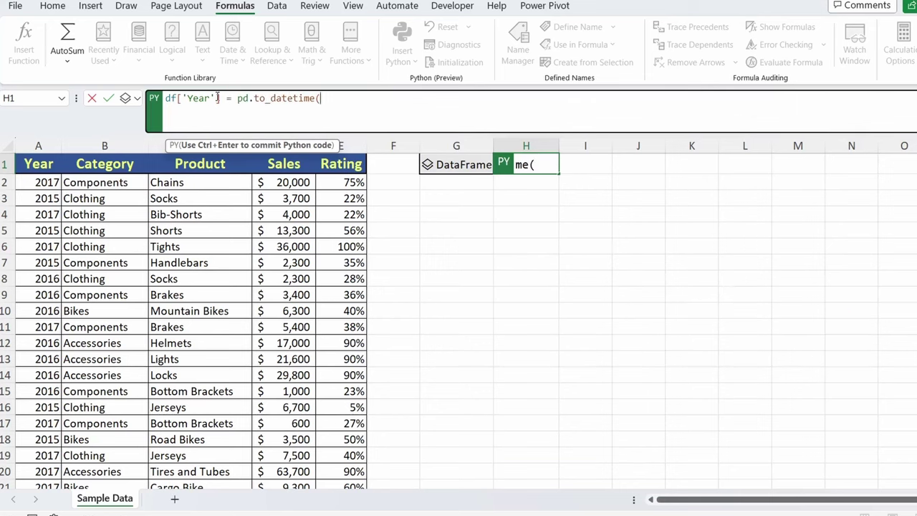
{"action": "type", "text": "df"}
{"action": "type", "text": "['Year']"}
{"action": "type", "text": ", f"}
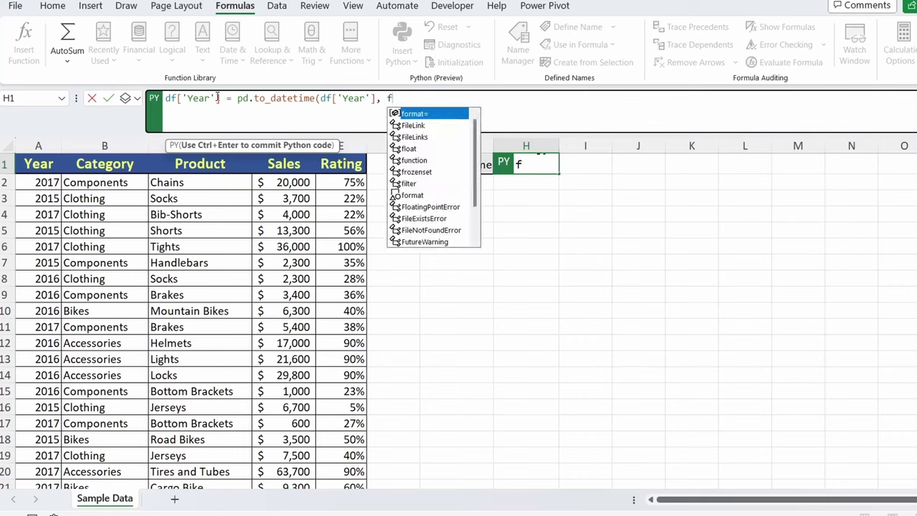
{"action": "type", "text": "ormat='%Y"}
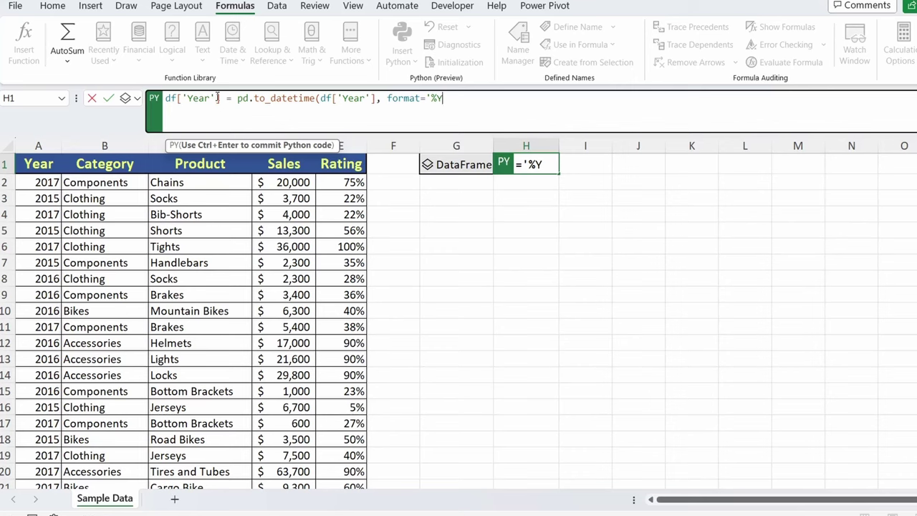
{"action": "type", "text": "')"}
{"action": "key", "text": "ctrl+Return"}
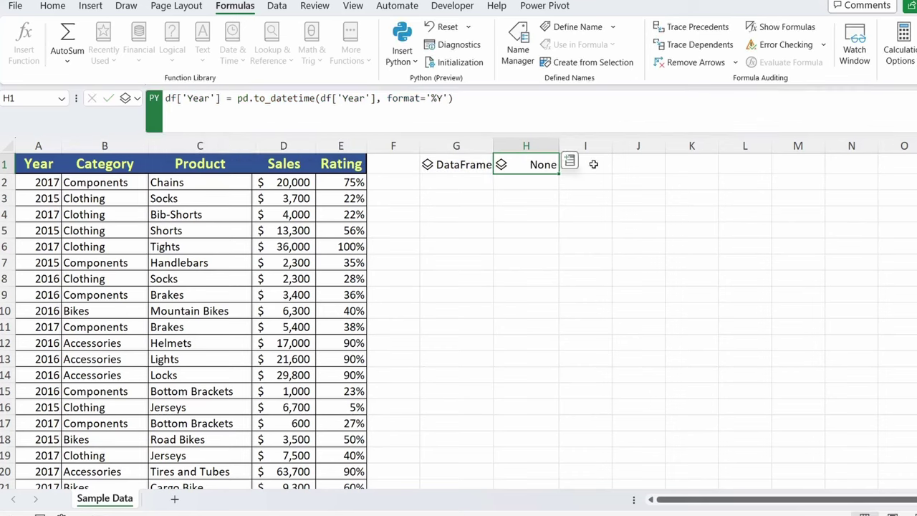
{"action": "left_click", "coordinate": [593, 164]}
Create a Python cell in I1 with the code df.info() and run it
{"action": "type", "text": "=PY"}
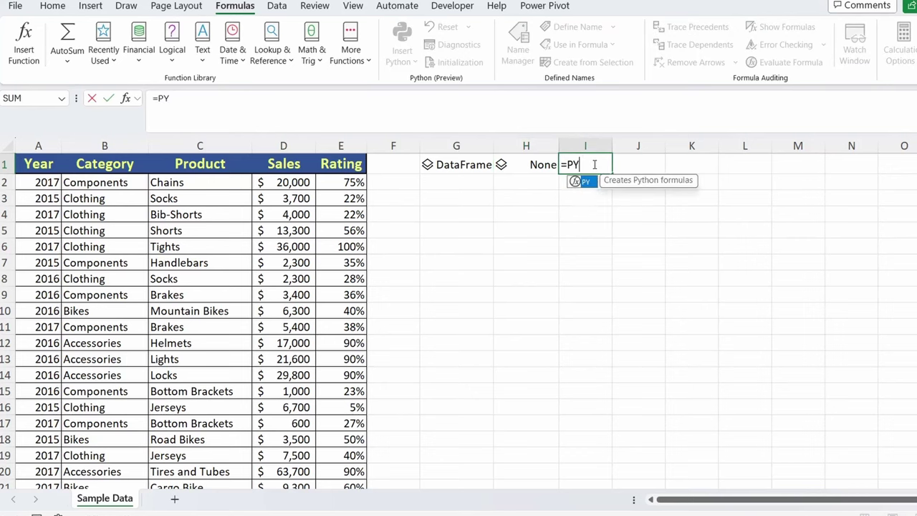
{"action": "key", "text": "Tab"}
{"action": "type", "text": "df.info()"}
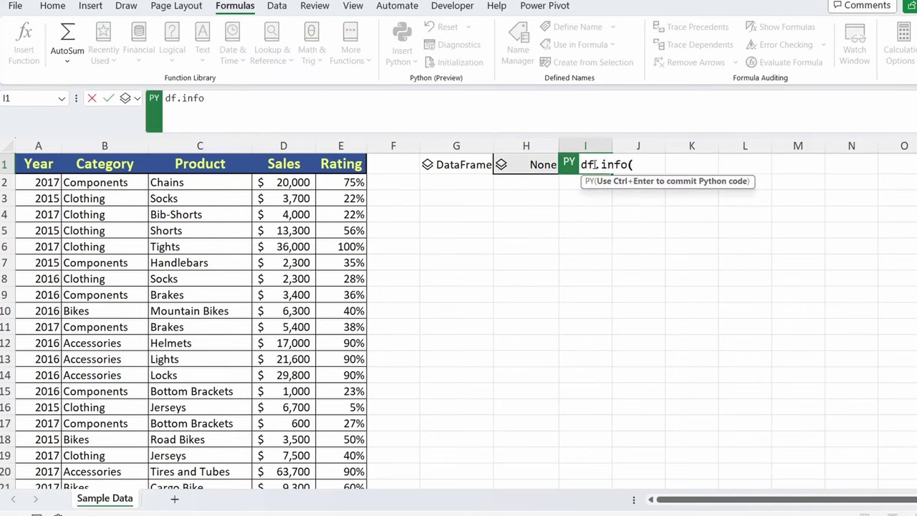
{"action": "key", "text": "ctrl+Return"}
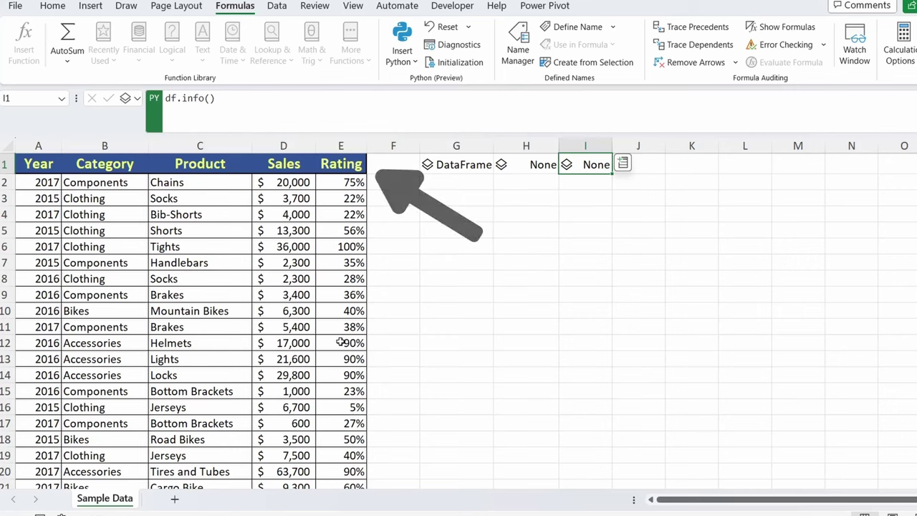
Replace I1's info call with the filter df[(df.Rating < .50)] and run it
{"action": "left_click_drag", "start_coordinate": [216, 98], "coordinate": [177, 98]}
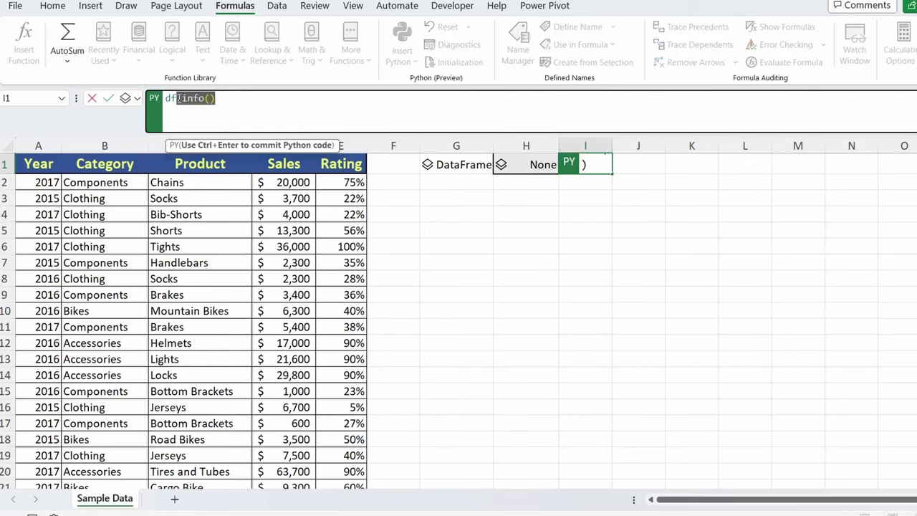
{"action": "type", "text": "["}
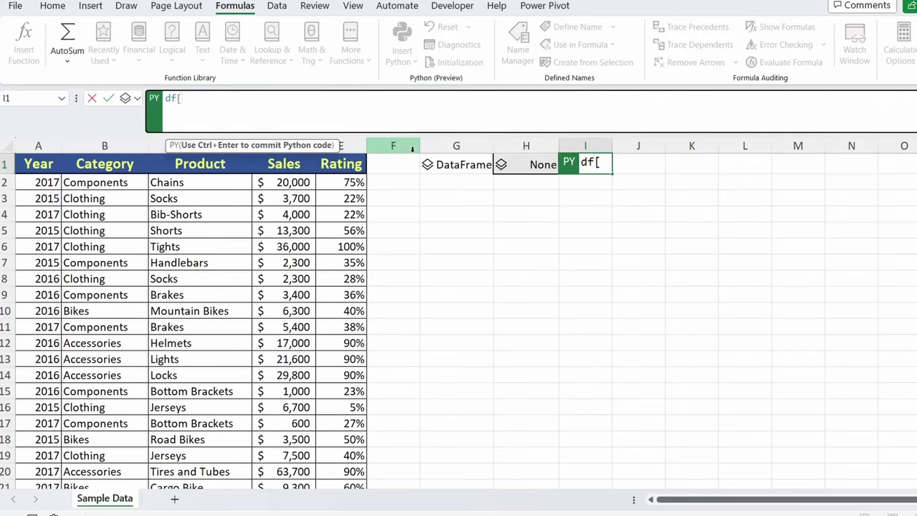
{"action": "type", "text": "("}
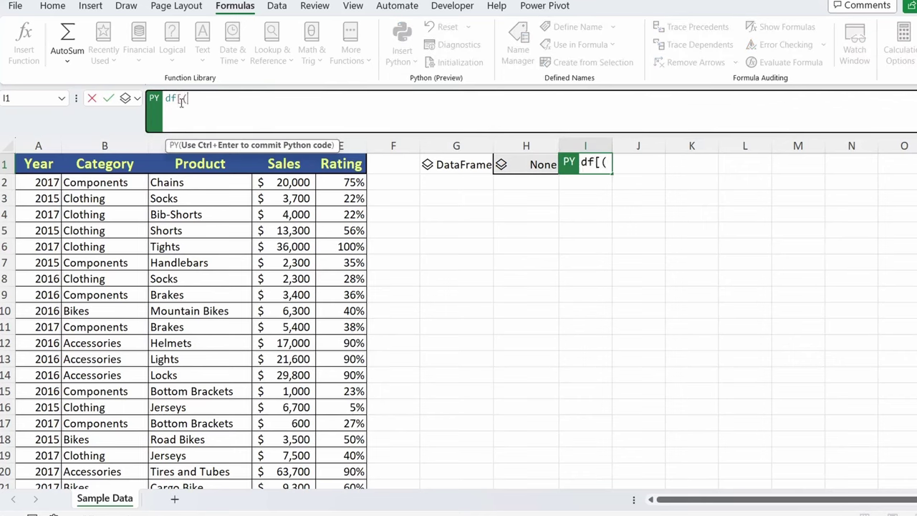
{"action": "type", "text": "df.Rating < .50)]"}
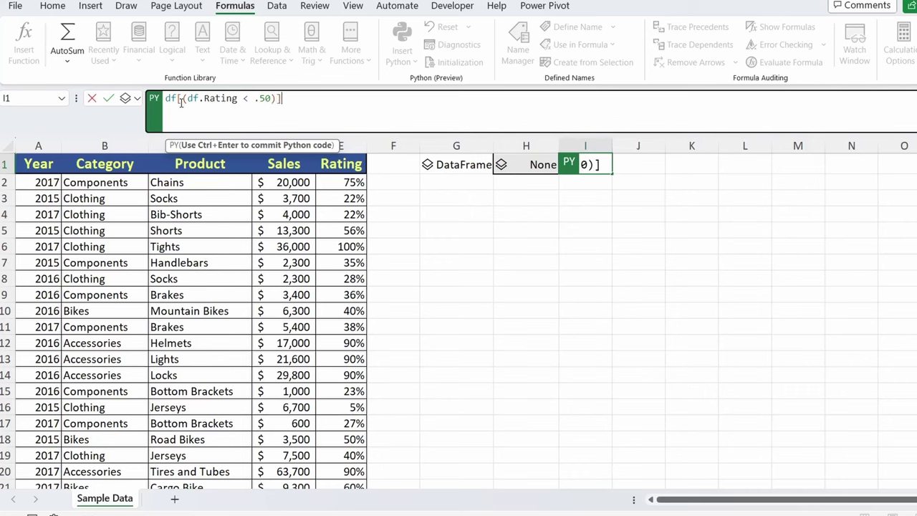
{"action": "key", "text": "ctrl+Return"}
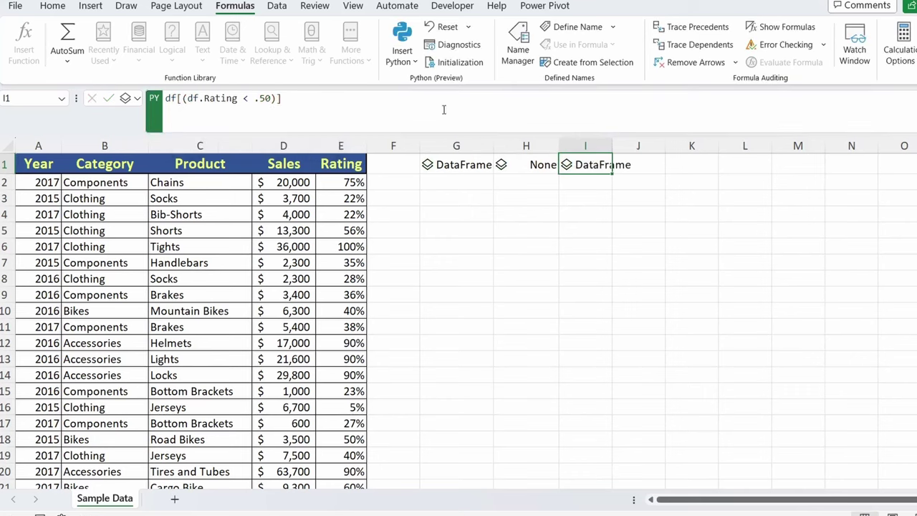
Set I1's Python output to Excel Value so the filtered rows spill onto the sheet
{"action": "left_click", "coordinate": [137, 98]}
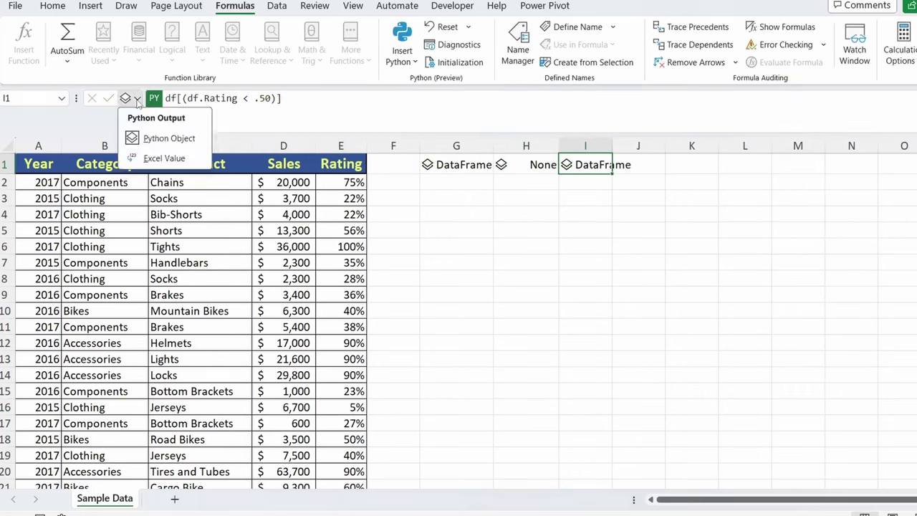
{"action": "left_click", "coordinate": [162, 158]}
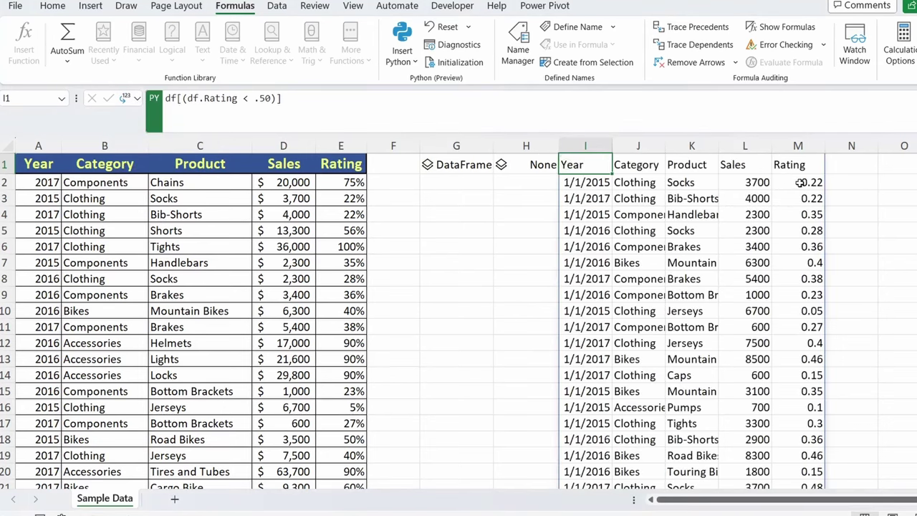
{"action": "scroll", "coordinate": [804, 228], "scroll_direction": "down", "scroll_amount": 3}
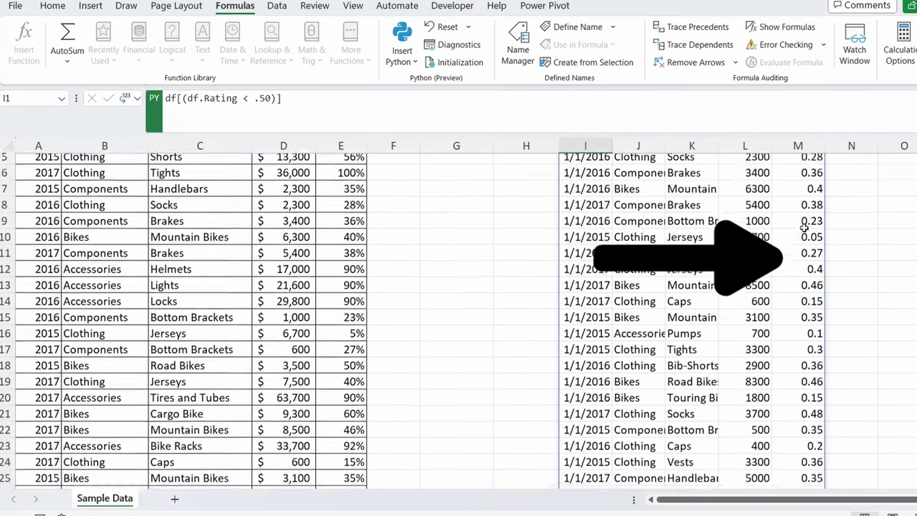
{"action": "scroll", "coordinate": [804, 228], "scroll_direction": "down", "scroll_amount": 4}
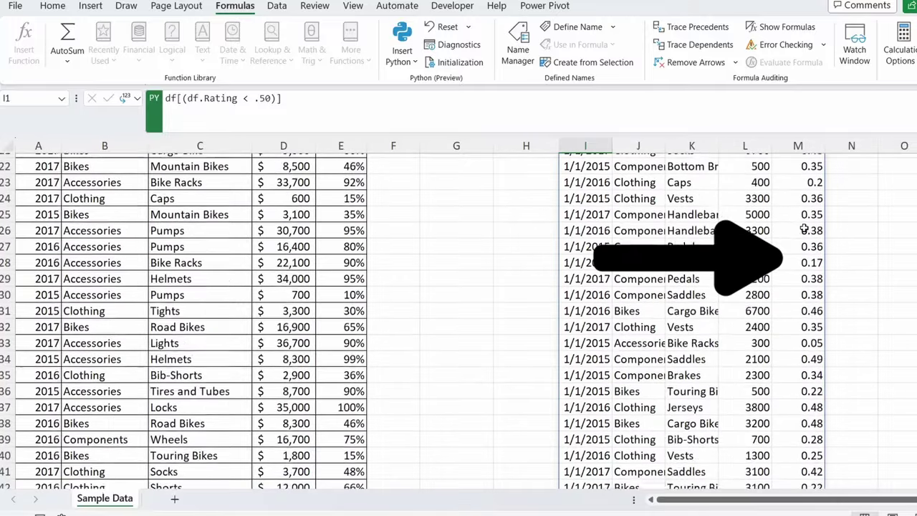
{"action": "scroll", "coordinate": [804, 230], "scroll_direction": "up", "scroll_amount": 5}
{"action": "scroll", "coordinate": [795, 229], "scroll_direction": "up", "scroll_amount": 2}
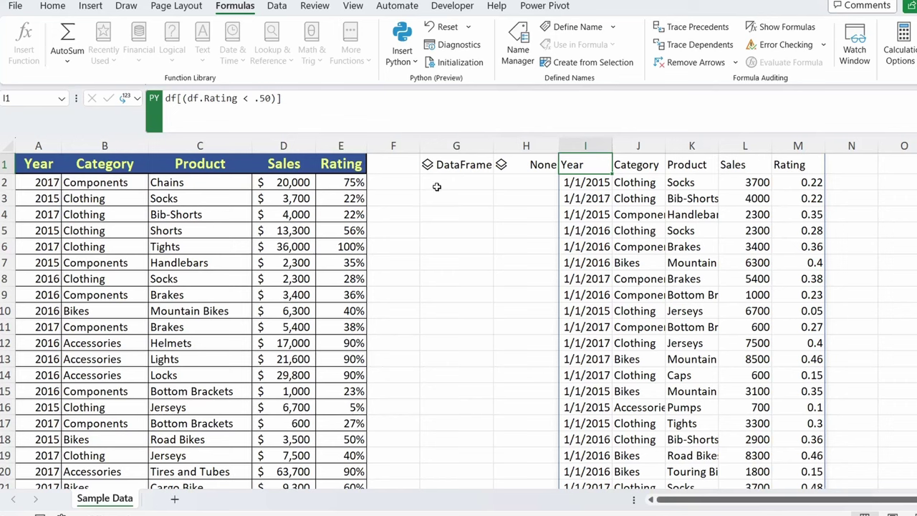
Append .groupby('Year')['Sales'].min() to I1's filter, giving 300, 400 and 600
{"action": "left_click", "coordinate": [290, 98]}
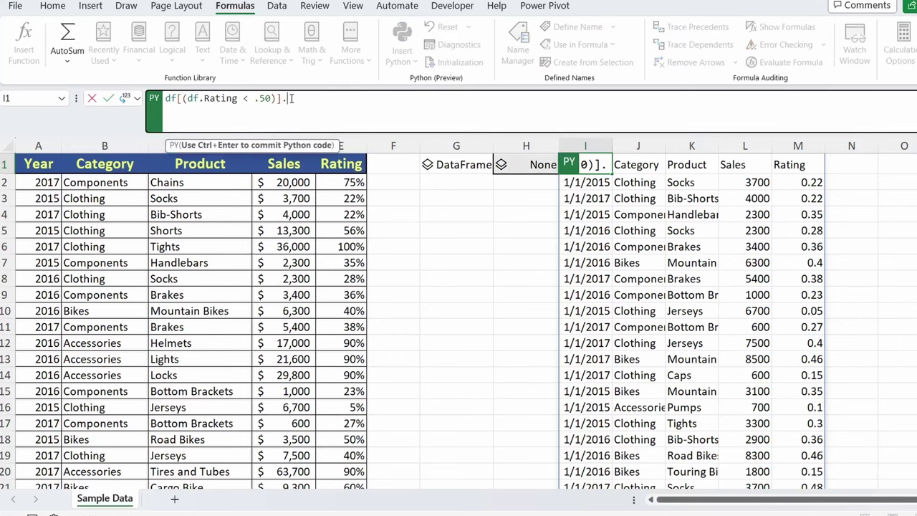
{"action": "type", "text": "groupby('Year')"}
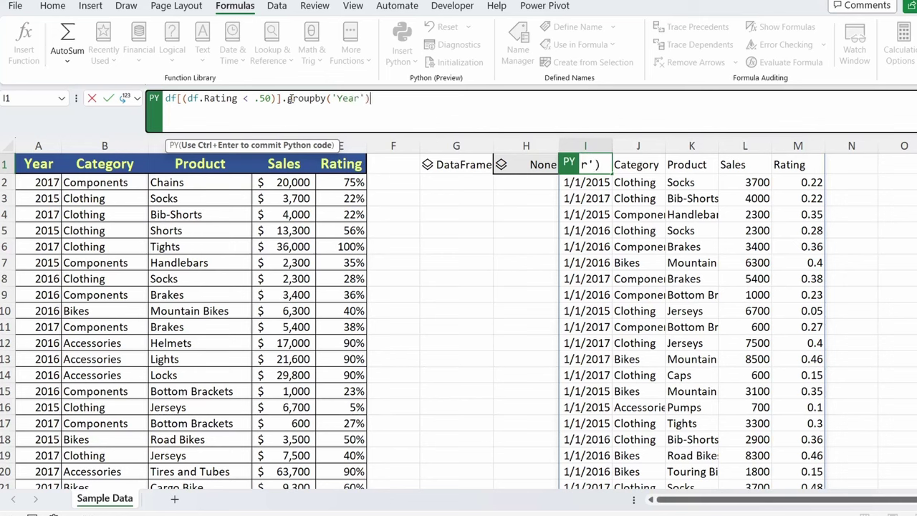
{"action": "type", "text": "['Sales'].min()"}
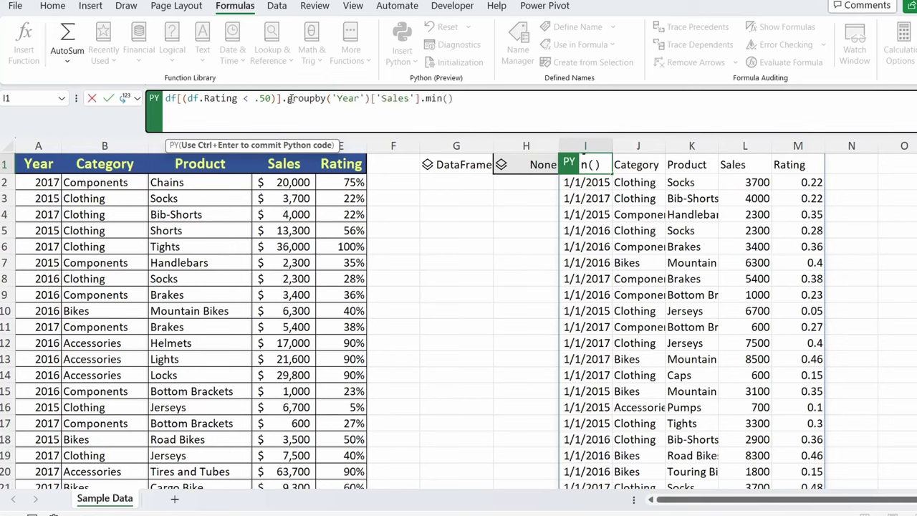
{"action": "key", "text": "ctrl+Return"}
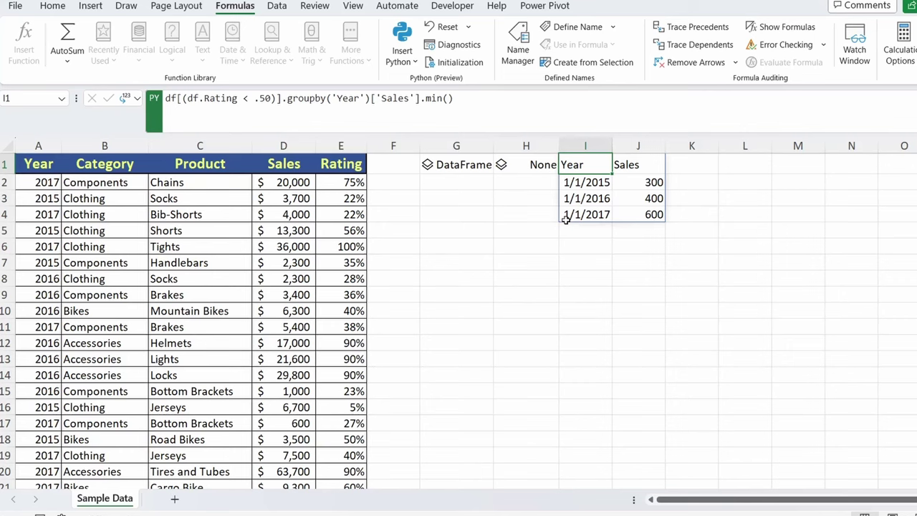
Replace I1's code with df.groupby(['Year','Category'])['Sales'].sum().sort_values(ascending=False)
{"action": "left_click", "coordinate": [459, 128]}
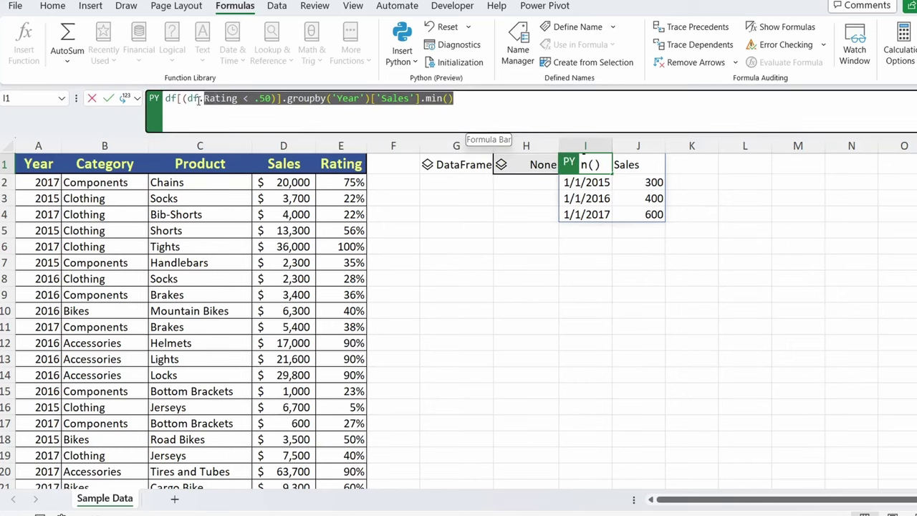
{"action": "key", "text": "ctrl+a"}
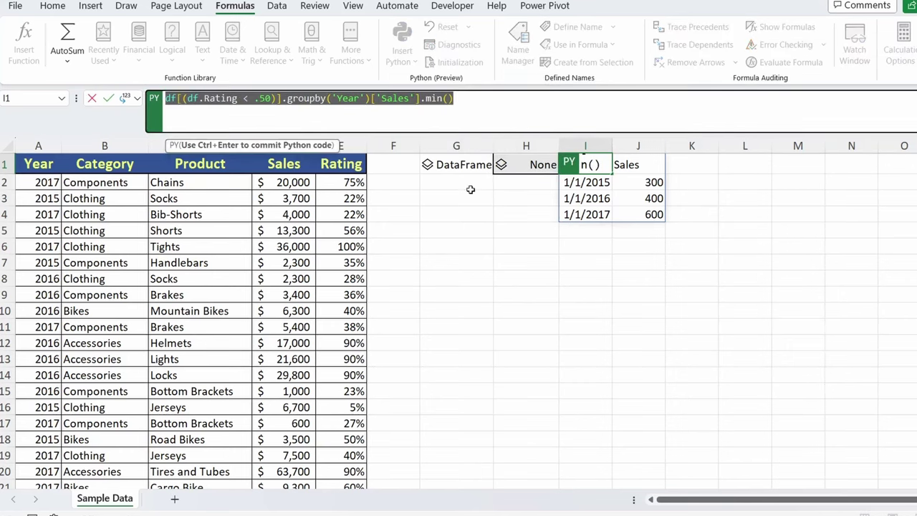
{"action": "type", "text": "df"}
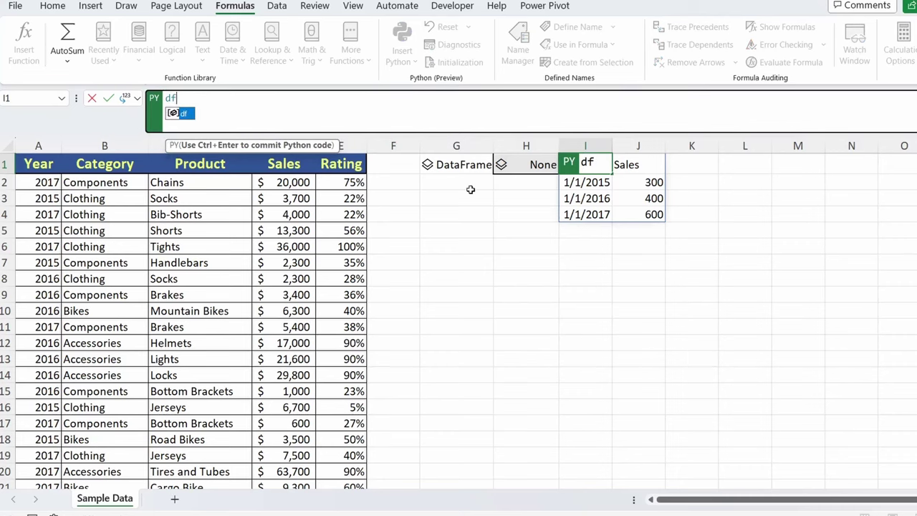
{"action": "type", "text": ".groupby(["}
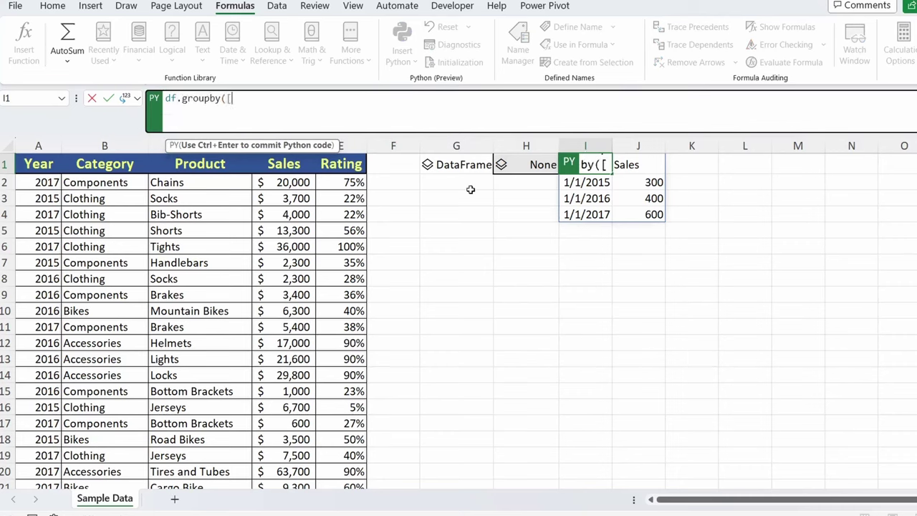
{"action": "type", "text": "'Year','Category"}
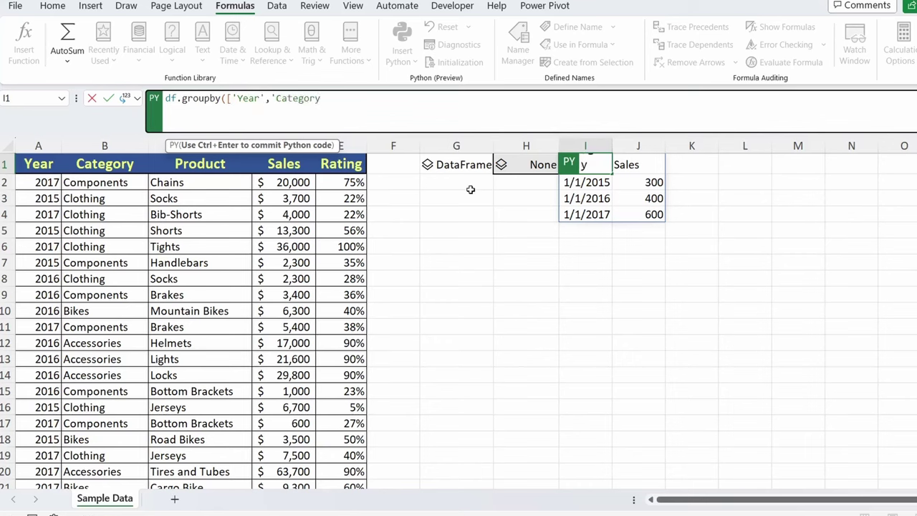
{"action": "type", "text": "'])['Sales'].sum().sort_values("}
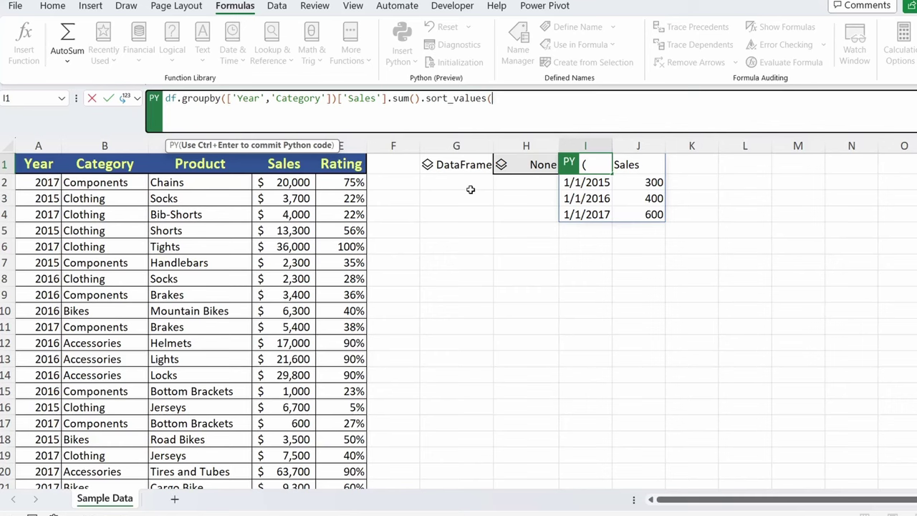
{"action": "type", "text": "ascending=False)"}
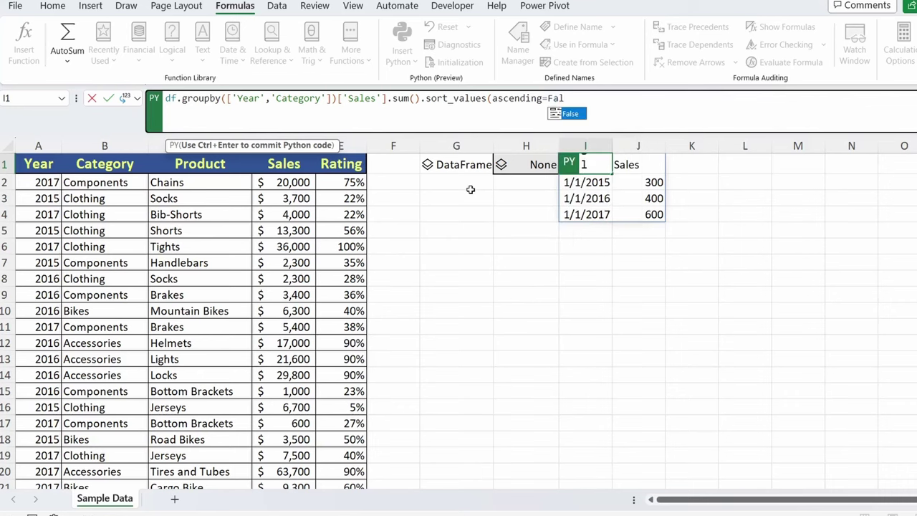
{"action": "key", "text": "ctrl+Return"}
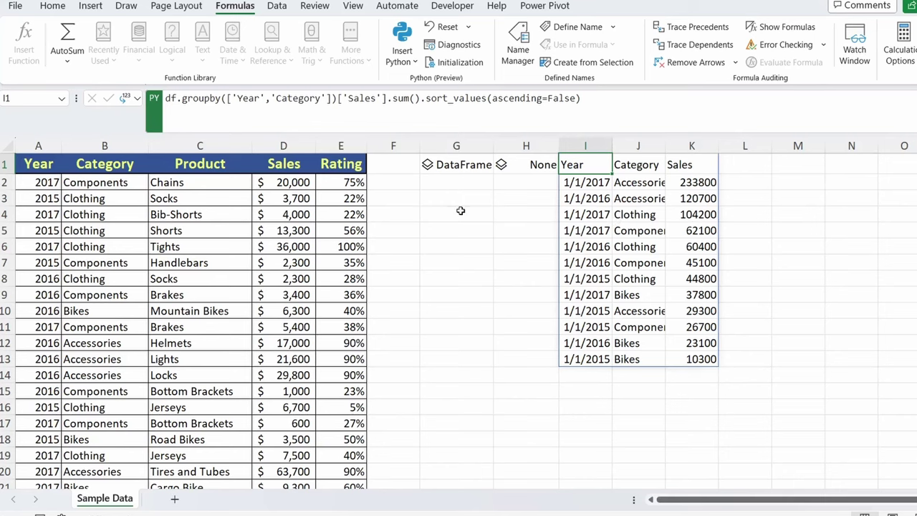
{"action": "left_click", "coordinate": [331, 98]}
Drop 'Year' from the groupby and change sum to mean, topping at Accessories 21322.22
{"action": "key", "text": "BackSpace"}
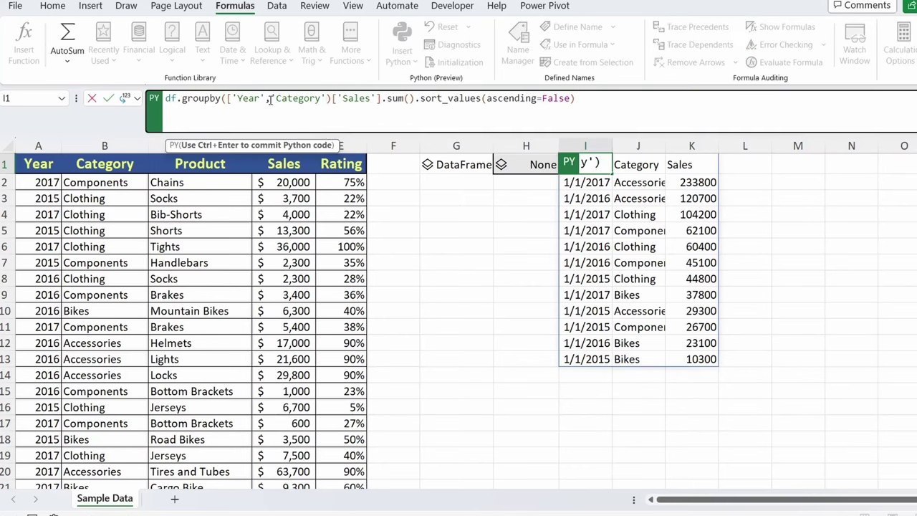
{"action": "left_click_drag", "start_coordinate": [270, 100], "coordinate": [225, 101]}
{"action": "key", "text": "BackSpace"}
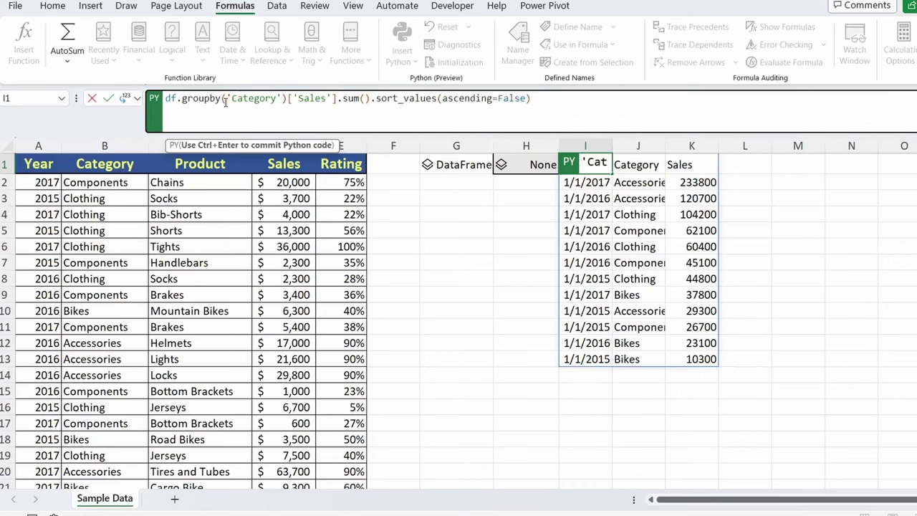
{"action": "left_click", "coordinate": [355, 100], "text": "shift"}
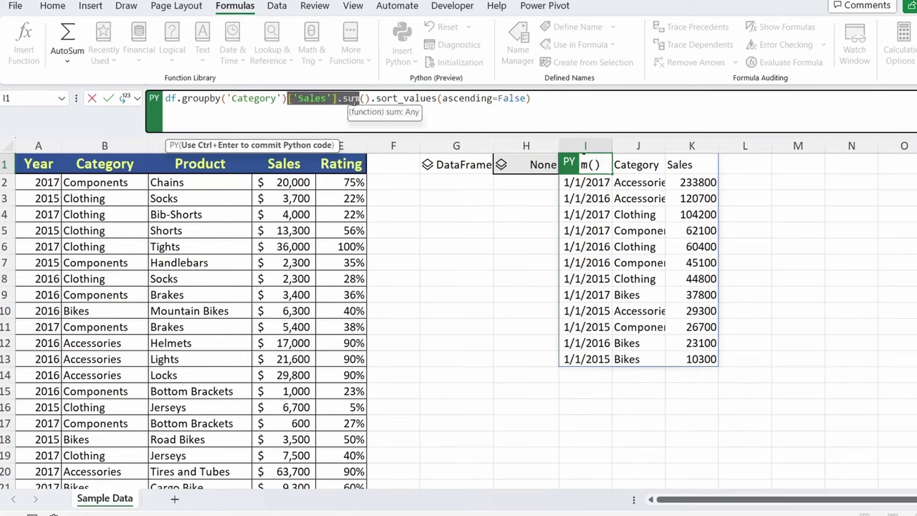
{"action": "double_click", "coordinate": [355, 99]}
{"action": "key", "text": "BackSpace"}
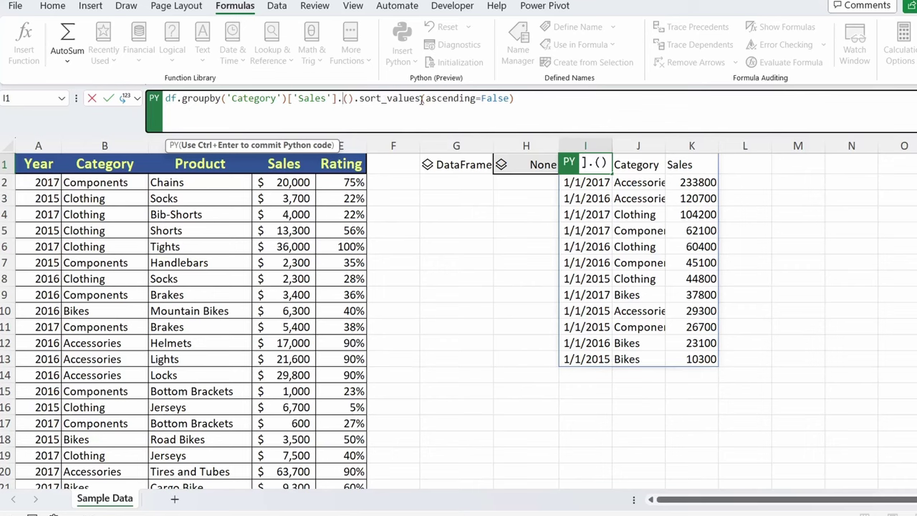
{"action": "type", "text": "mean"}
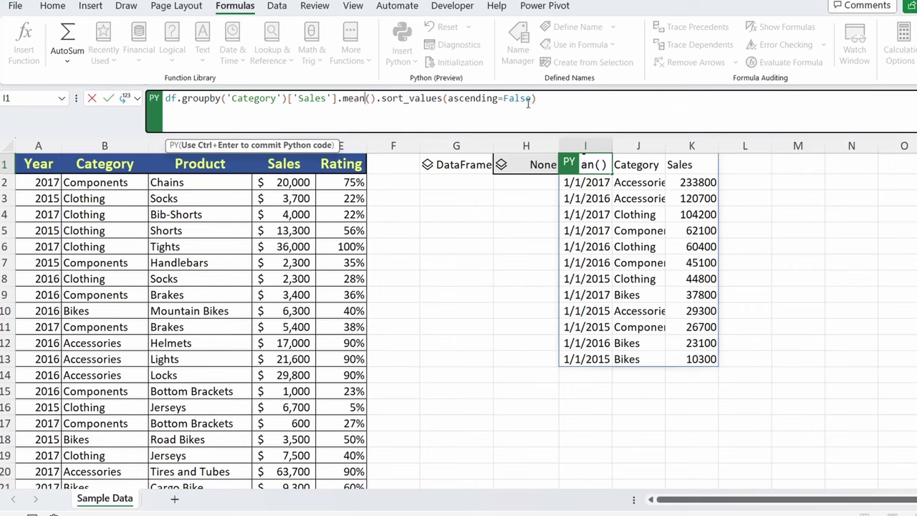
{"action": "key", "text": "ctrl+Return"}
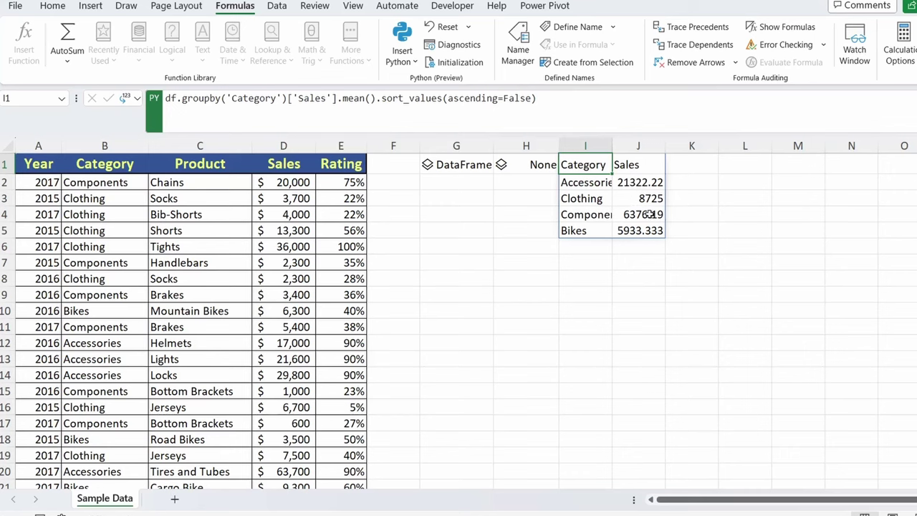
{"action": "left_click", "coordinate": [553, 98]}
Round the category averages to one decimal with .round(1) and autofit column I to show full names
{"action": "type", "text": ".r"}
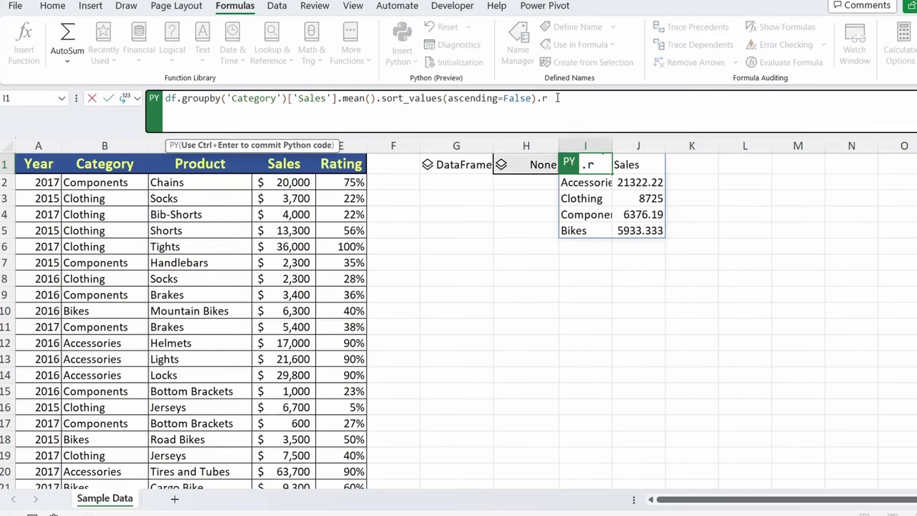
{"action": "type", "text": "ound(1)"}
{"action": "key", "text": "ctrl+Return"}
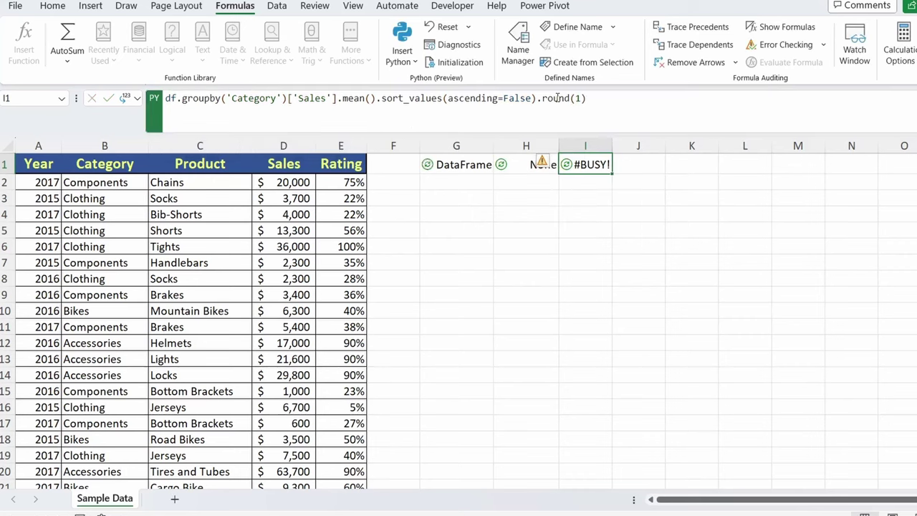
{"action": "double_click", "coordinate": [613, 141]}
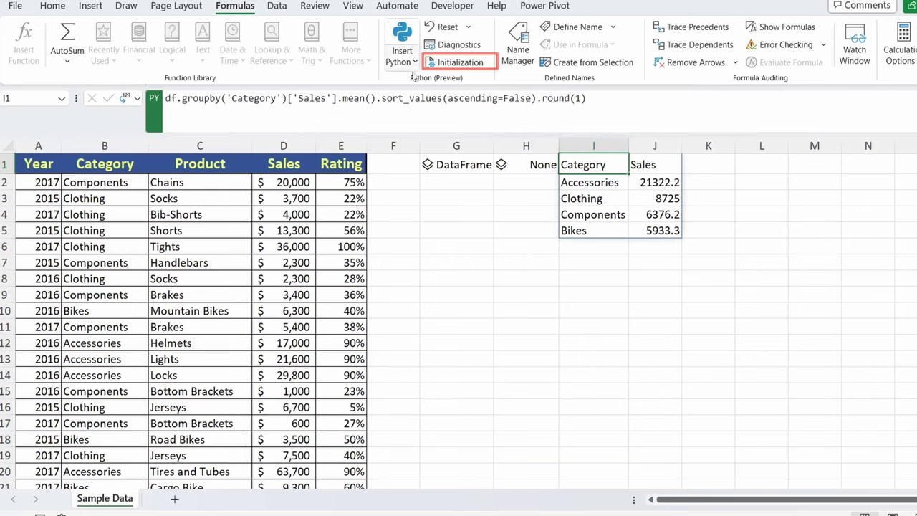
{"action": "left_click", "coordinate": [454, 65]}
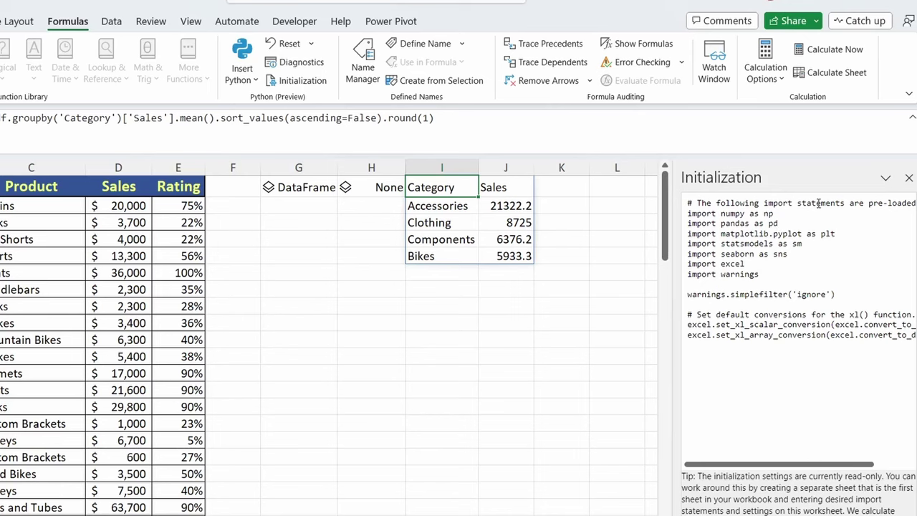
{"action": "left_click", "coordinate": [908, 177]}
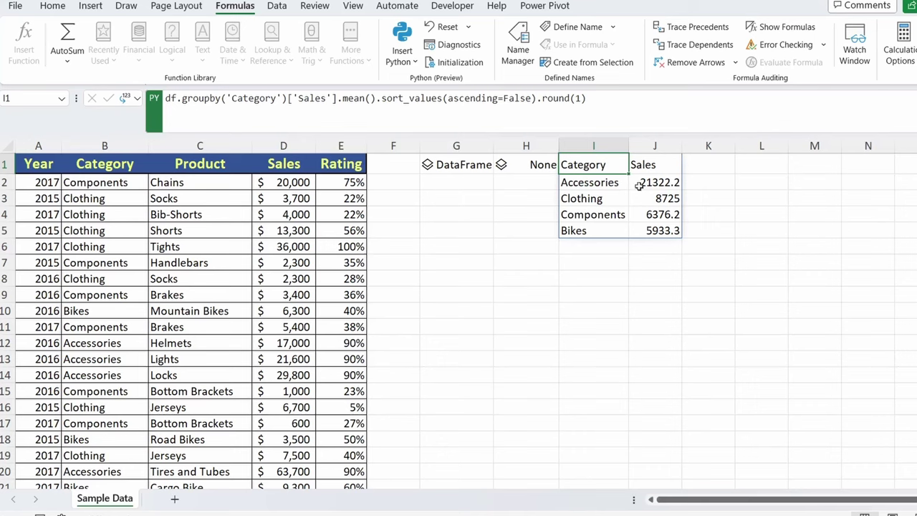
Store the category averages in I1 as a variable named category_avg
{"action": "left_click", "coordinate": [164, 100]}
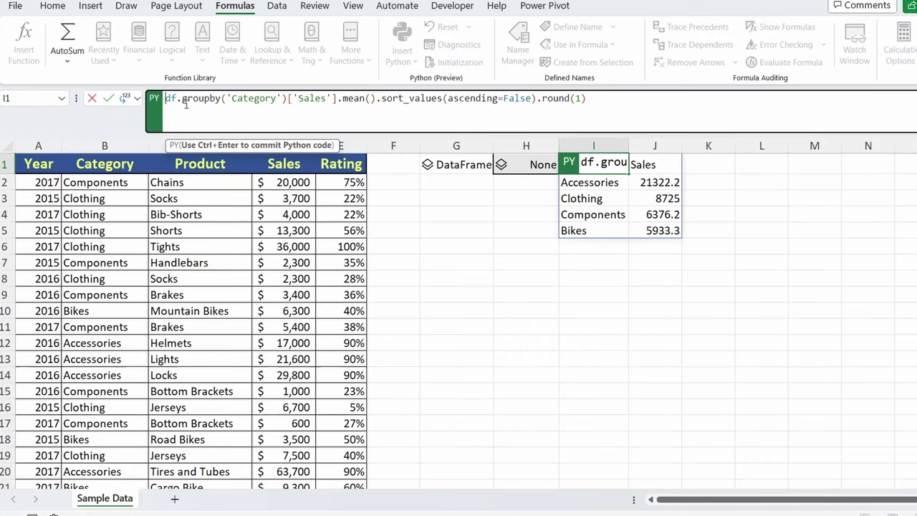
{"action": "type", "text": "category_"}
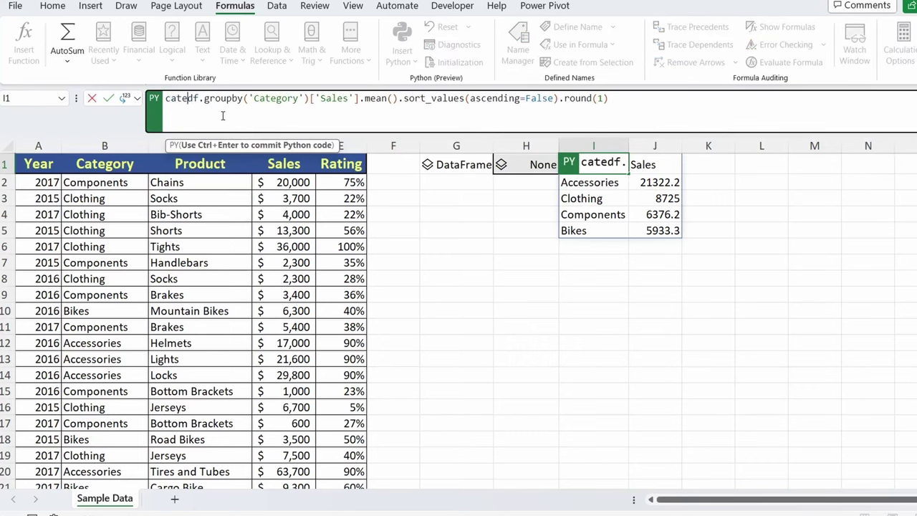
{"action": "type", "text": "avg "}
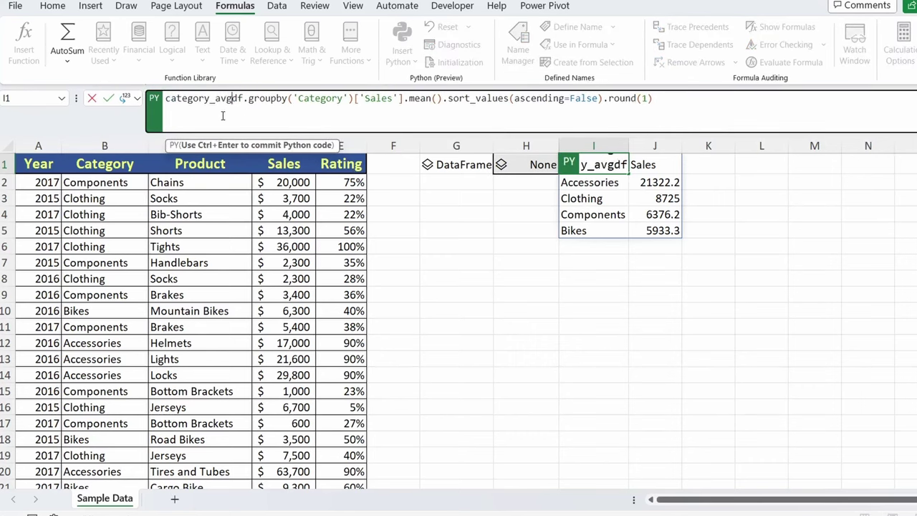
{"action": "type", "text": "="}
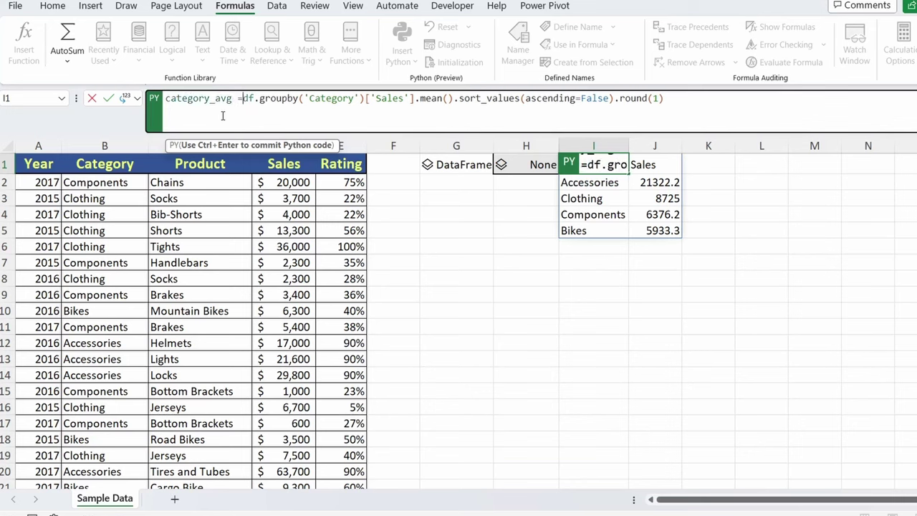
{"action": "key", "text": "ctrl+Return"}
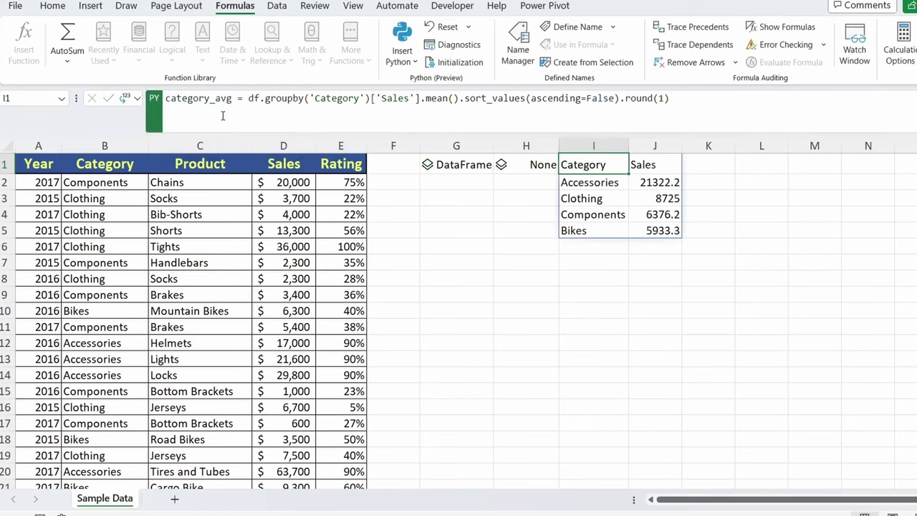
Add Python code category_avg.plot(x='Category', y='Sales', kind='bar') in cell G6
{"action": "left_click", "coordinate": [430, 252]}
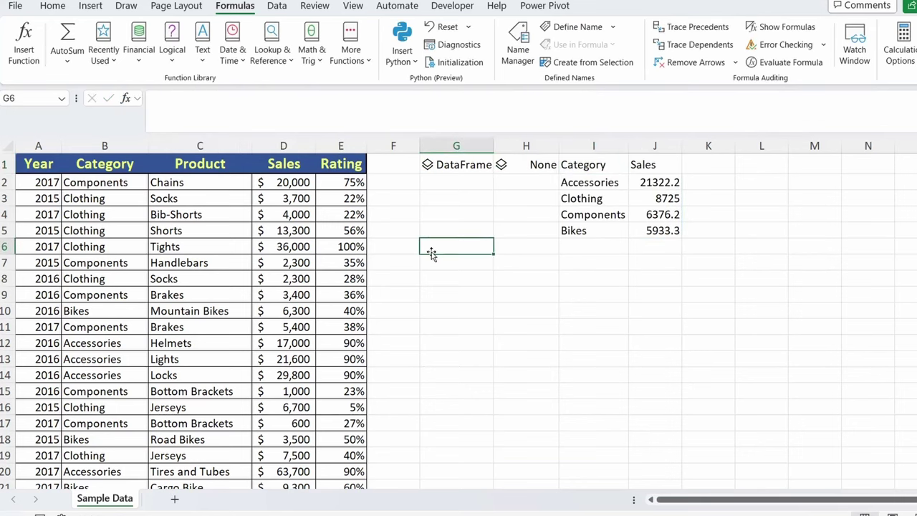
{"action": "type", "text": "=py"}
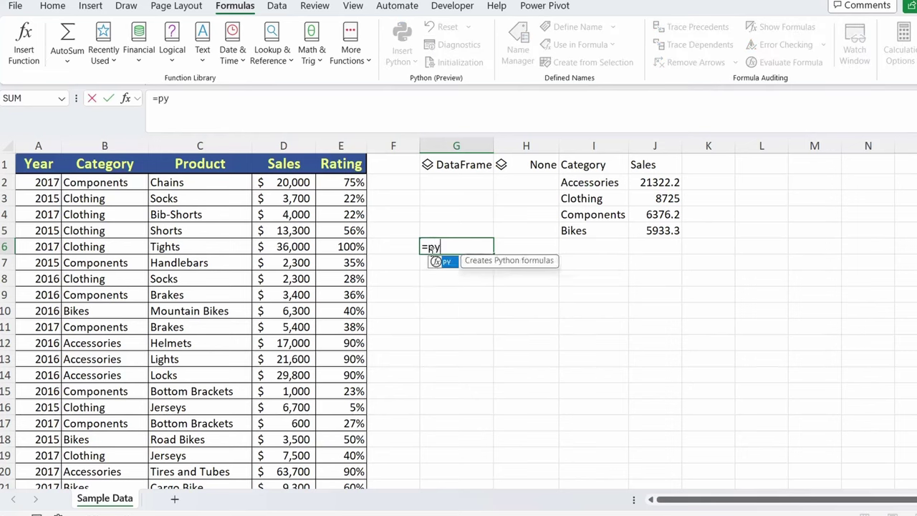
{"action": "key", "text": "Tab"}
{"action": "type", "text": "category"}
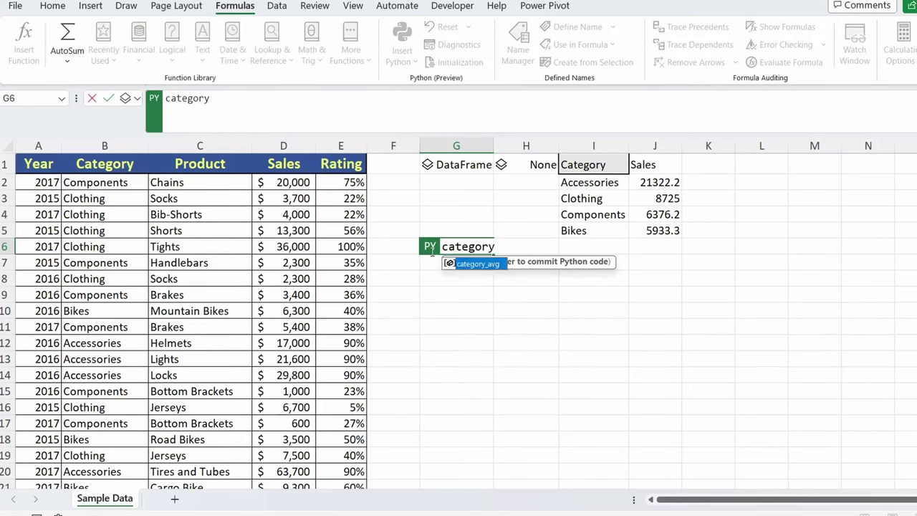
{"action": "type", "text": "_avg."}
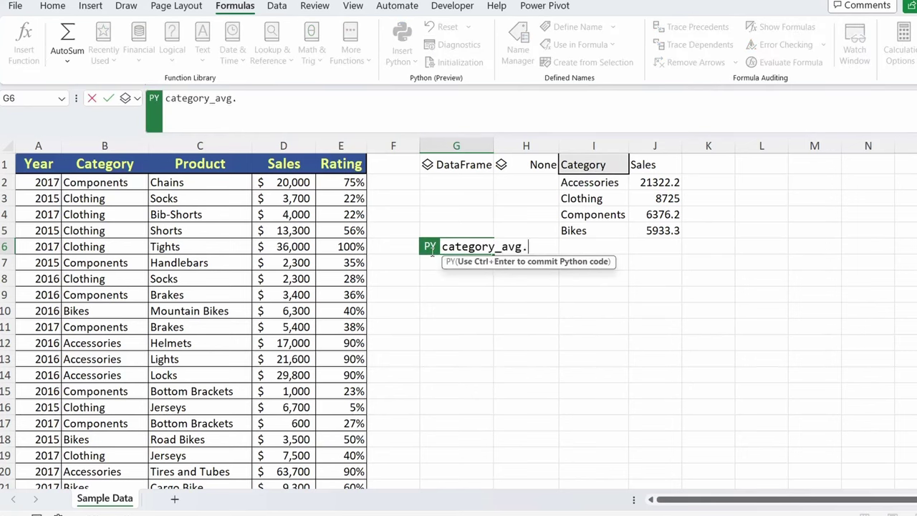
{"action": "type", "text": "plot(x = 'Categoruy"}
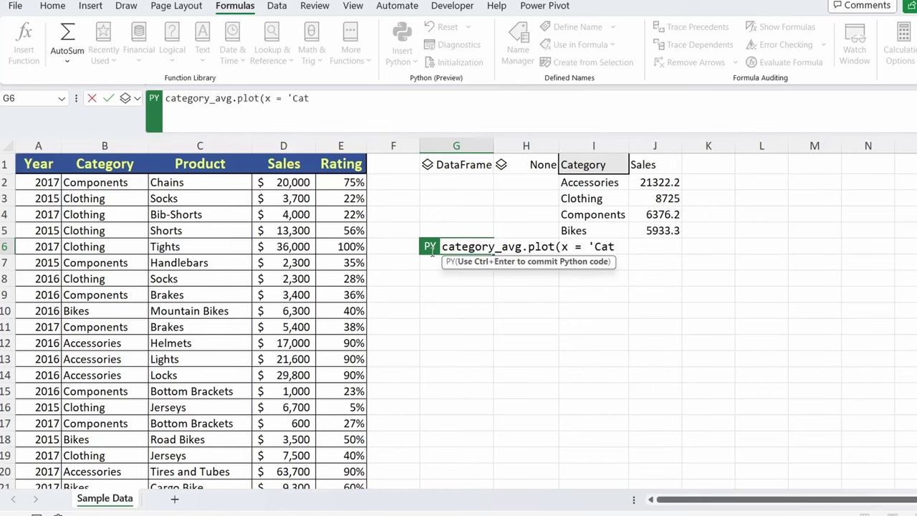
{"action": "key", "text": "BackSpace"}
{"action": "key", "text": "BackSpace"}
{"action": "type", "text": "y', y = 'Sa"}
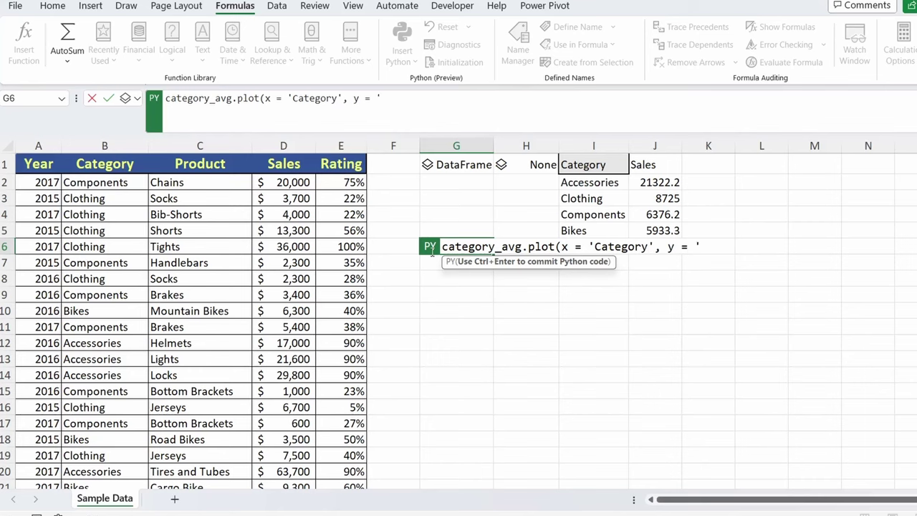
{"action": "type", "text": "les', kind"}
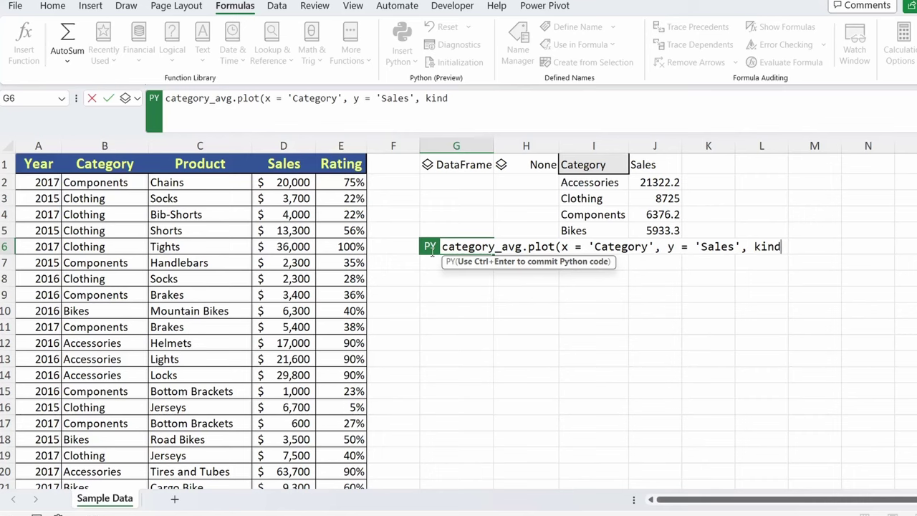
{"action": "type", "text": " = 'bar')"}
{"action": "key", "text": "ctrl+Return"}
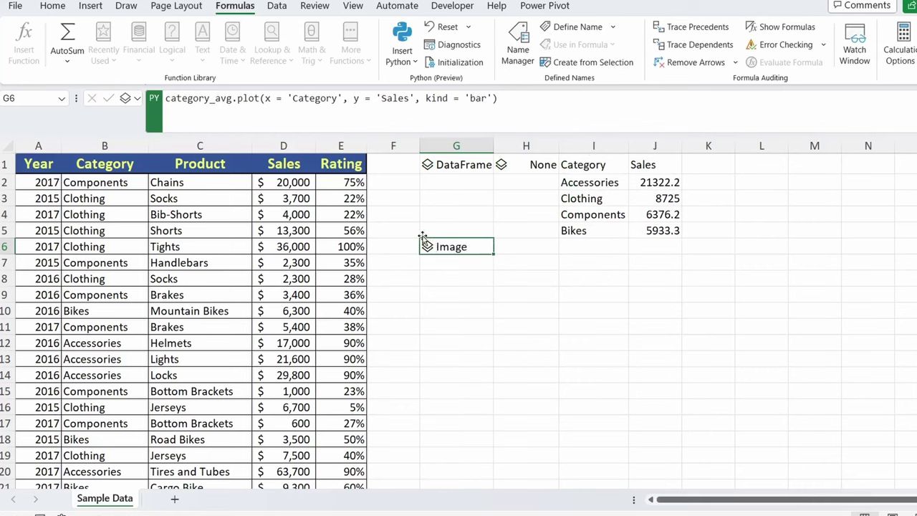
Output the chart as an Excel Value and merge G6:O17 so the bar chart fills it
{"action": "left_click", "coordinate": [135, 98]}
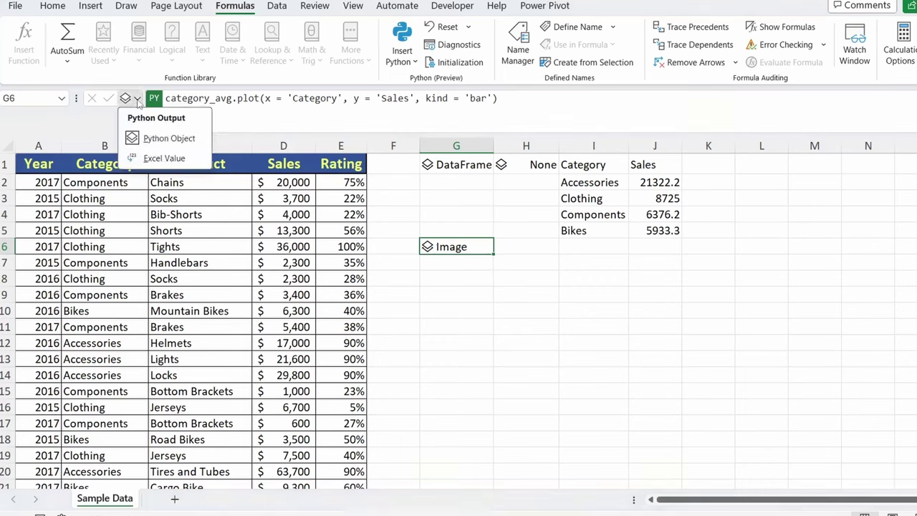
{"action": "left_click", "coordinate": [151, 159]}
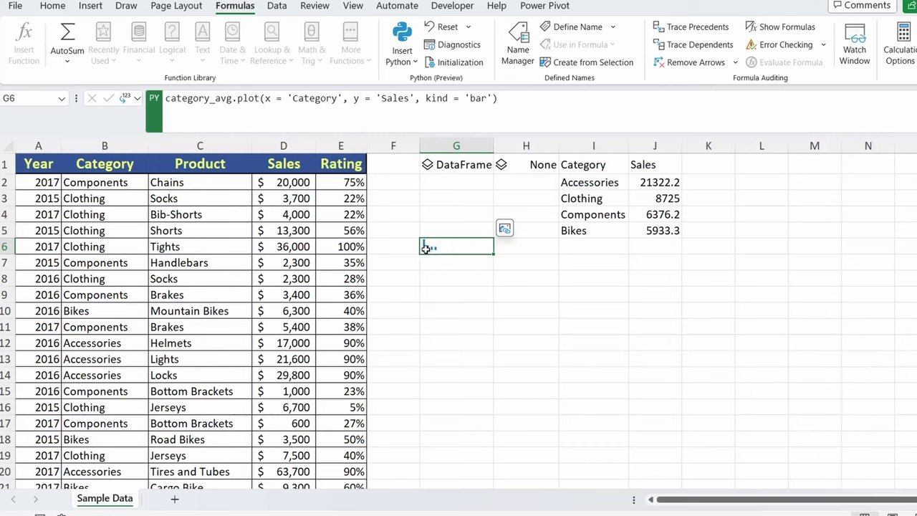
{"action": "left_click_drag", "start_coordinate": [454, 244], "coordinate": [913, 444]}
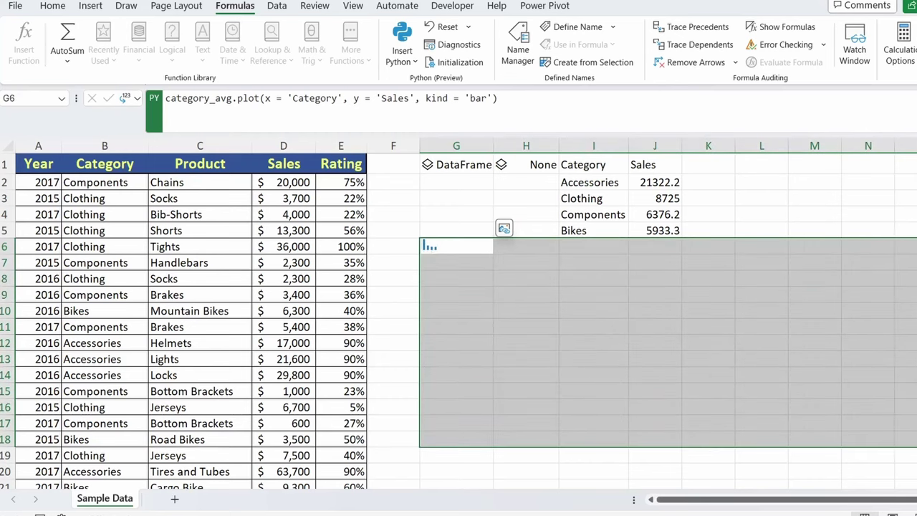
{"action": "left_click", "coordinate": [65, 9]}
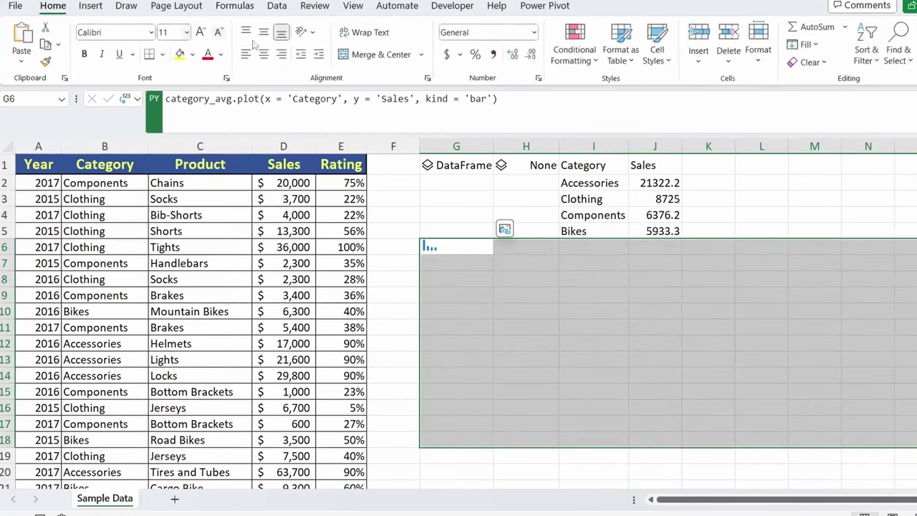
{"action": "left_click", "coordinate": [399, 55]}
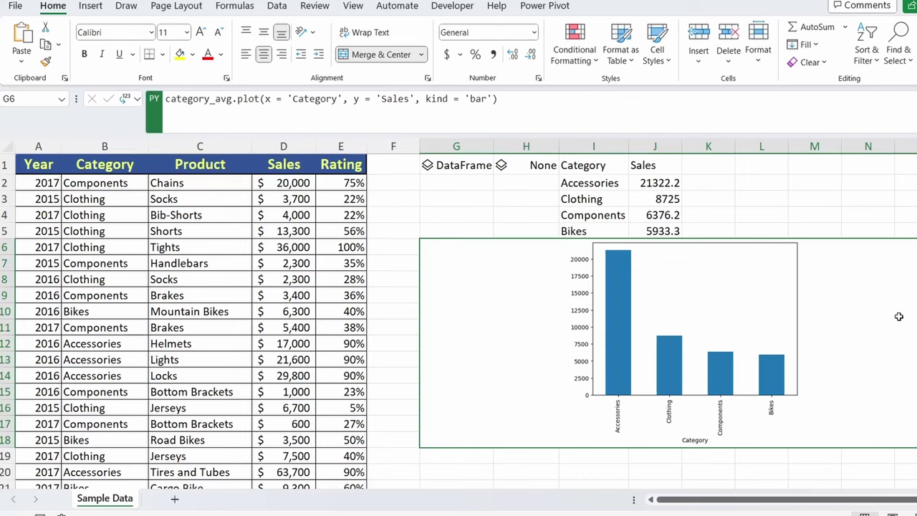
Replace G6's code with sns.lineplot(x='Year', y='Sales', hue='Category', data=df)
{"action": "double_click", "coordinate": [447, 266]}
{"action": "key", "text": "ctrl+a"}
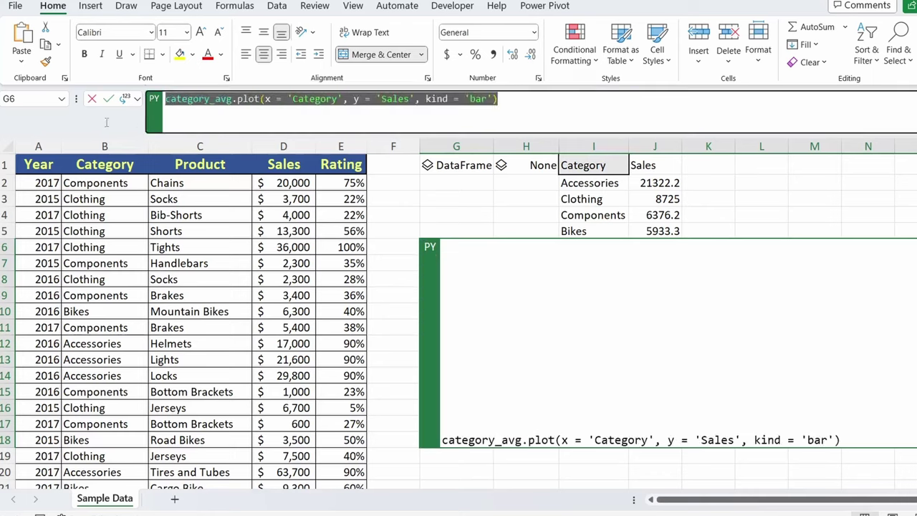
{"action": "key", "text": "BackSpace"}
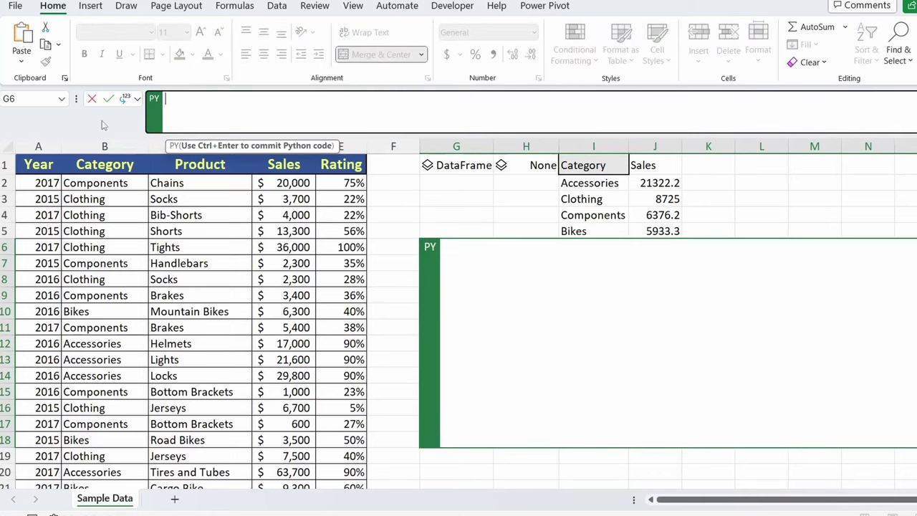
{"action": "type", "text": "sns.lineplot"}
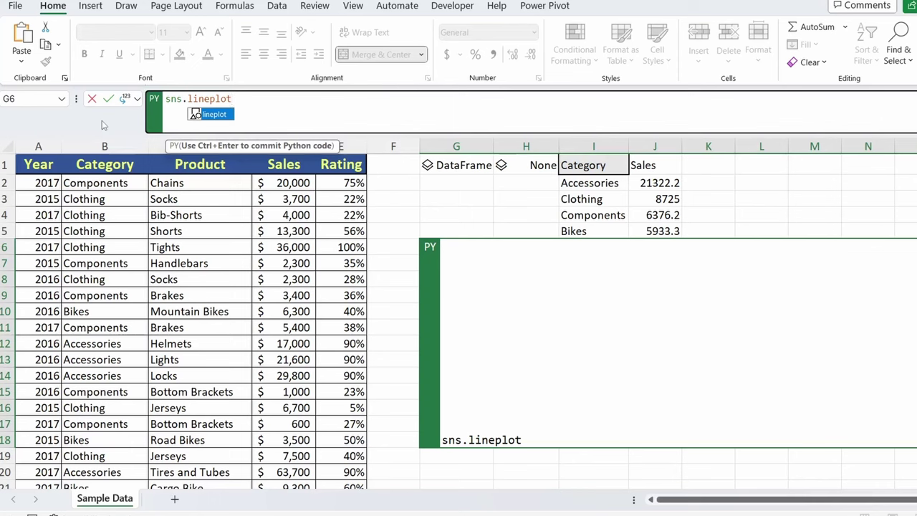
{"action": "type", "text": "(x="}
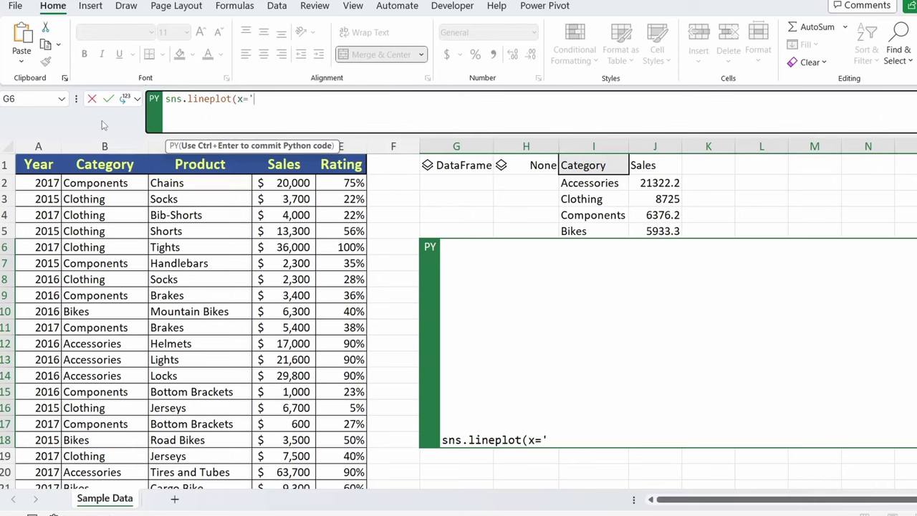
{"action": "type", "text": "'Year', y='Sales"}
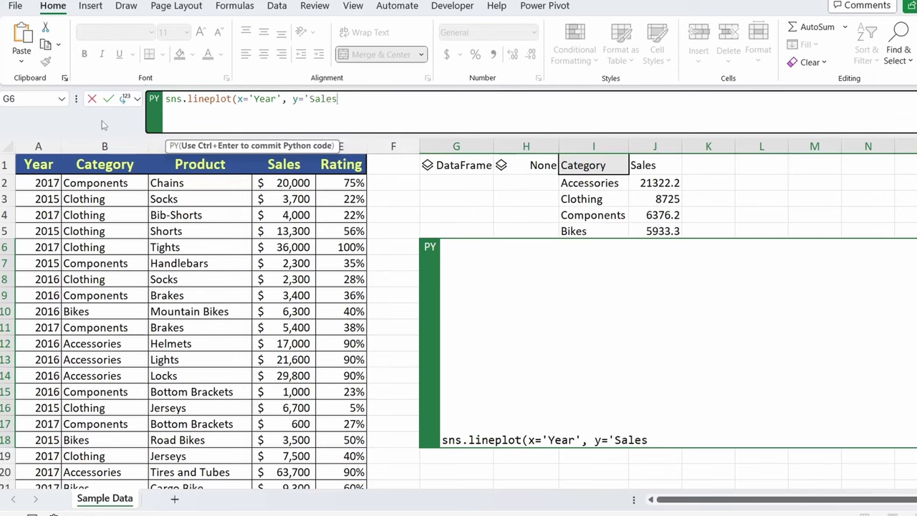
{"action": "type", "text": "', hue"}
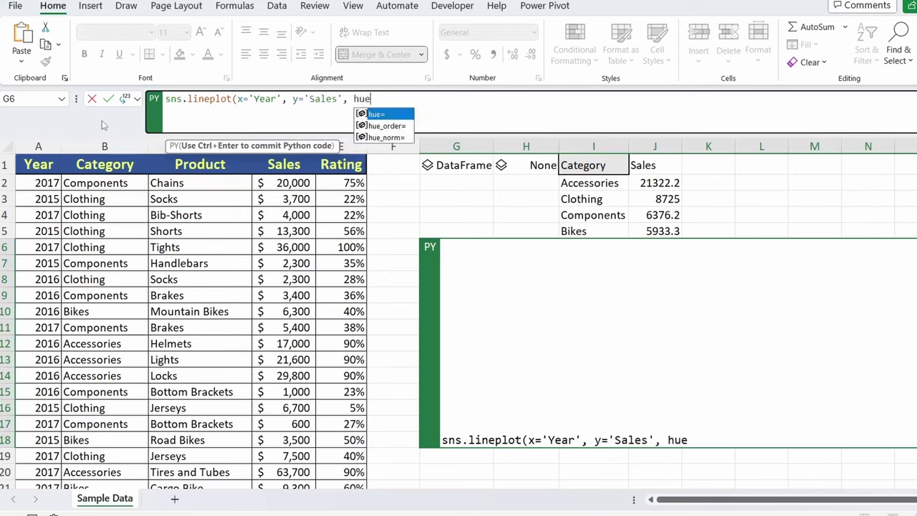
{"action": "type", "text": "='Categ"}
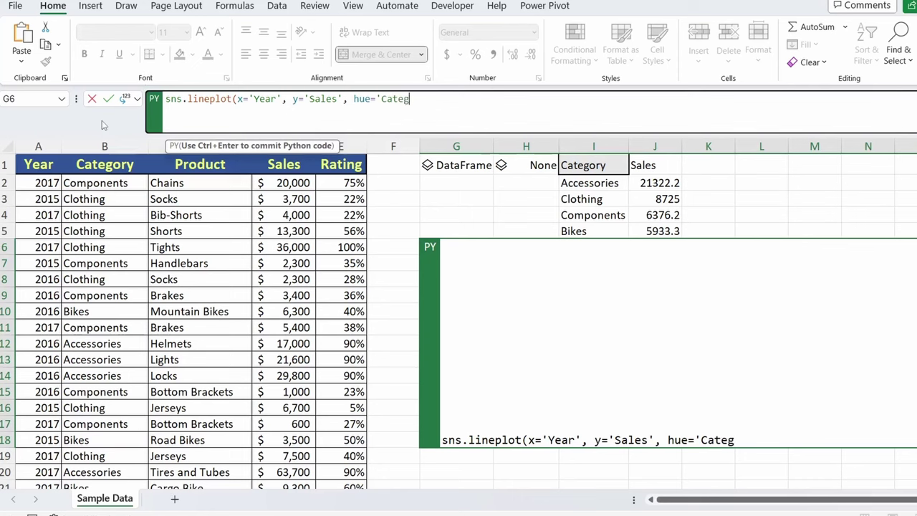
{"action": "type", "text": "ory', d"}
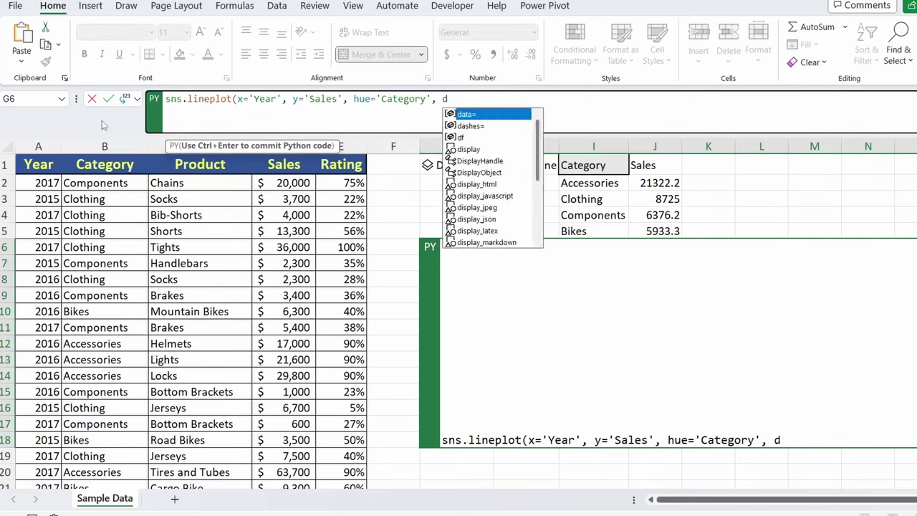
{"action": "type", "text": "ata="}
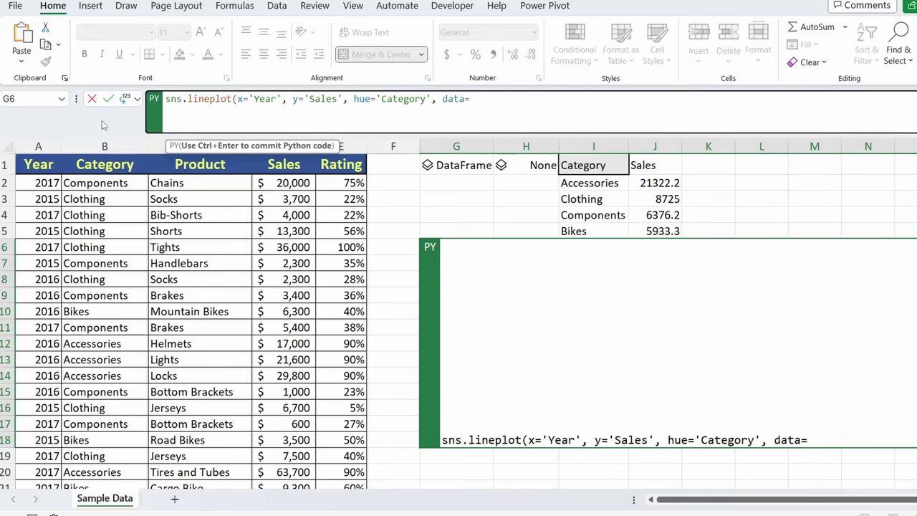
{"action": "type", "text": "df)"}
{"action": "key", "text": "ctrl+Return"}
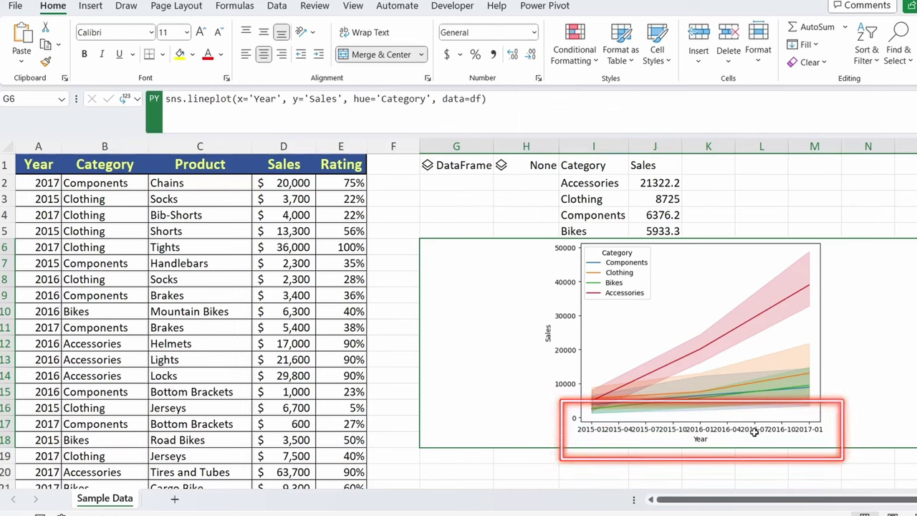
{"action": "left_click", "coordinate": [494, 99]}
Add plt.xticks(['2015','2016','2017']) on a new line after the lineplot call and run it
{"action": "key", "text": "Return"}
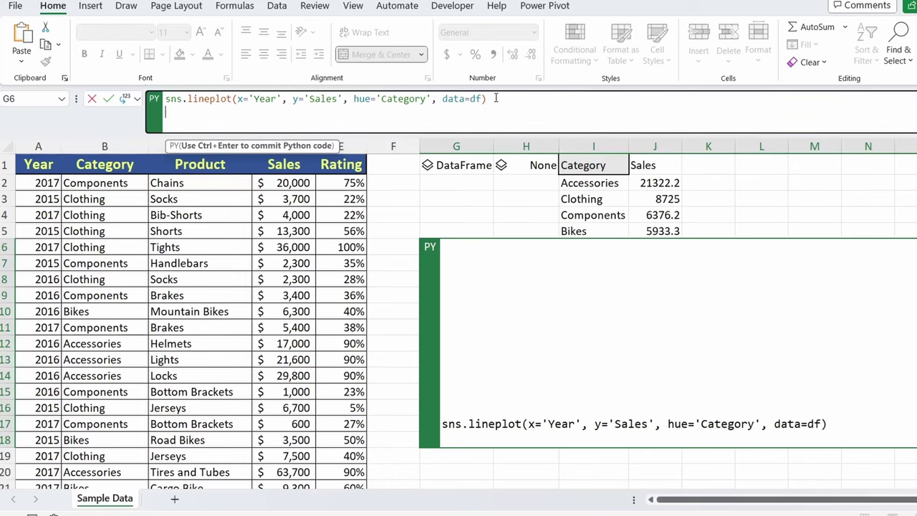
{"action": "type", "text": "p"}
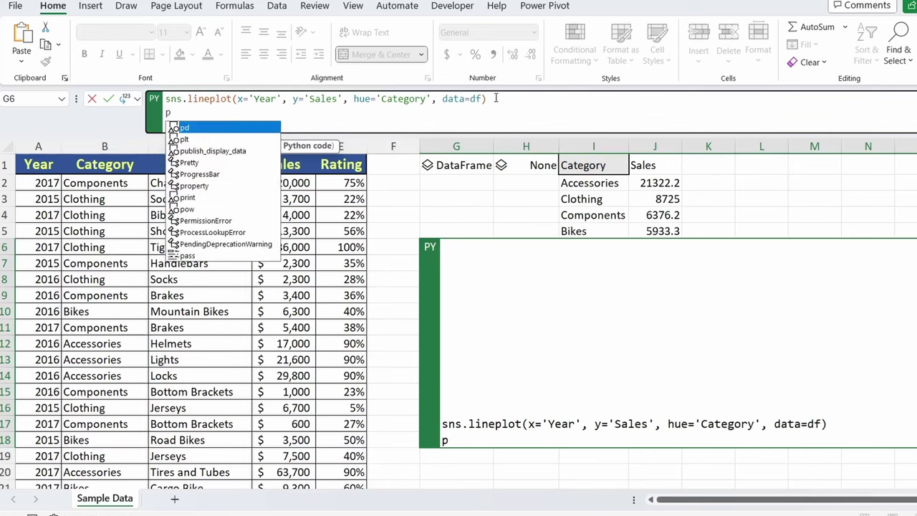
{"action": "type", "text": "lt.xticks("}
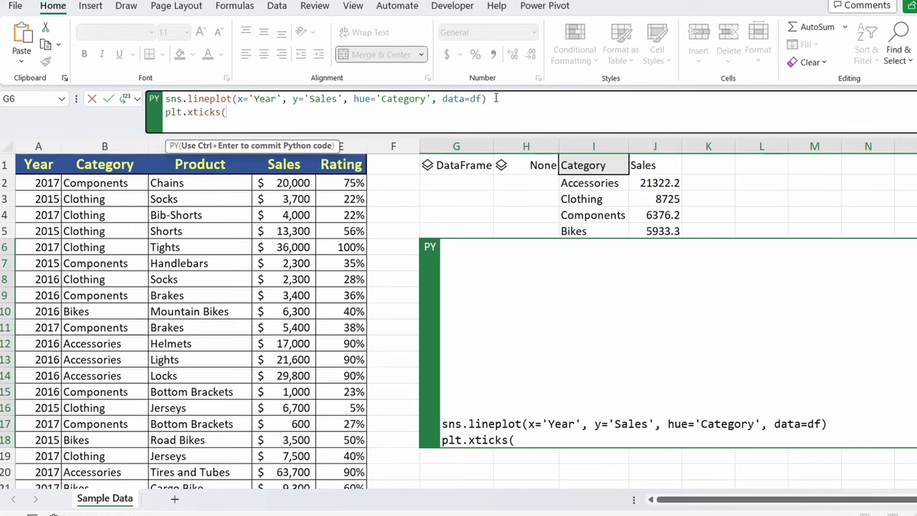
{"action": "type", "text": "['2015',"}
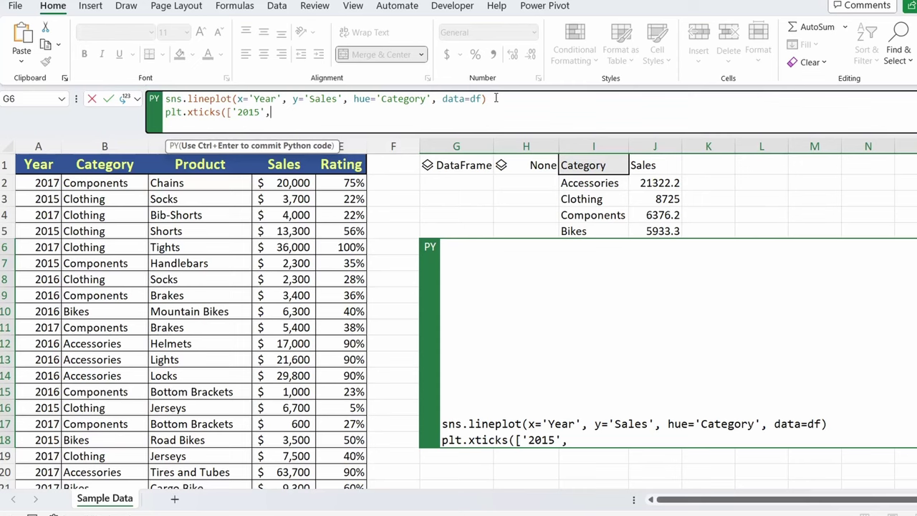
{"action": "type", "text": "'2016','2017"}
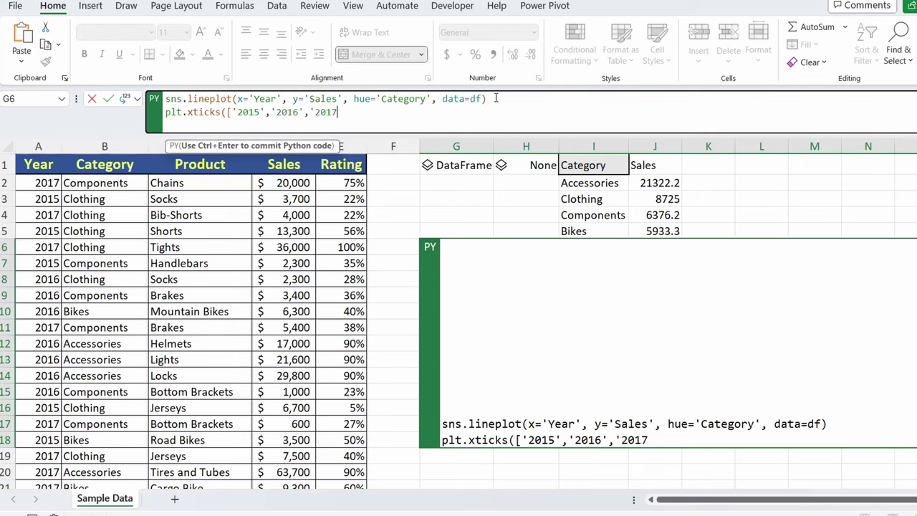
{"action": "type", "text": "'])"}
{"action": "key", "text": "ctrl+Return"}
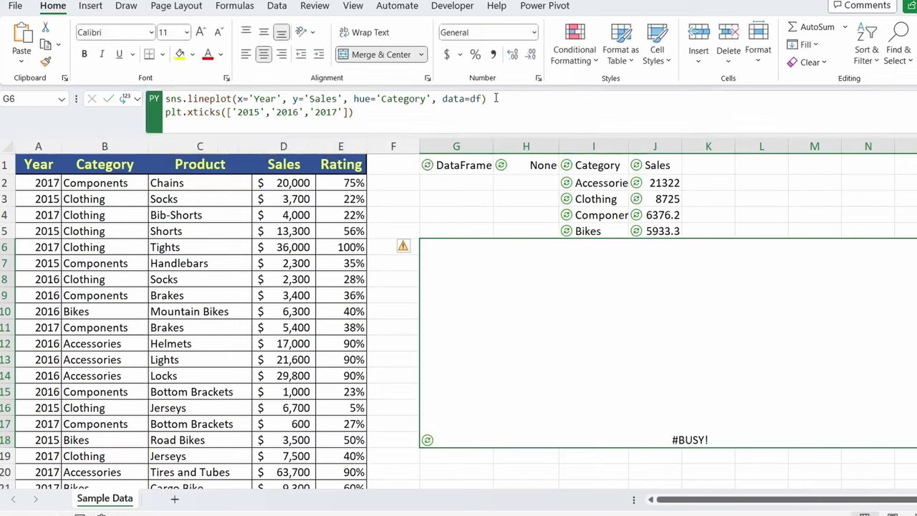